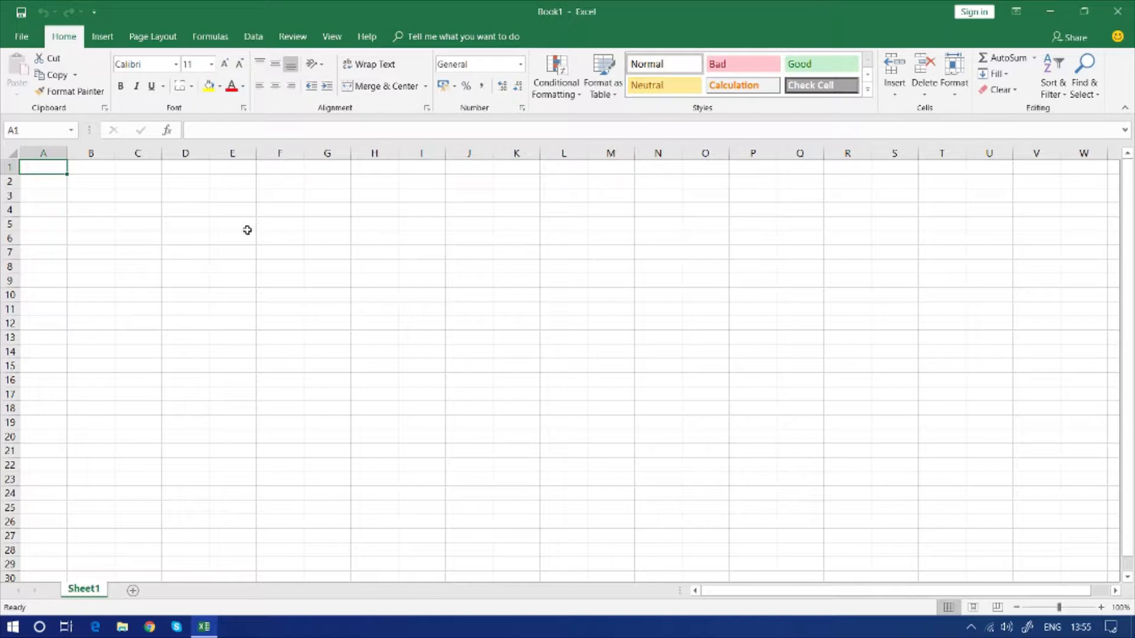
Widen column C to about two and a half default widths and make row 3 about five rows tall
key("Down")
key("Down")
key("Right")
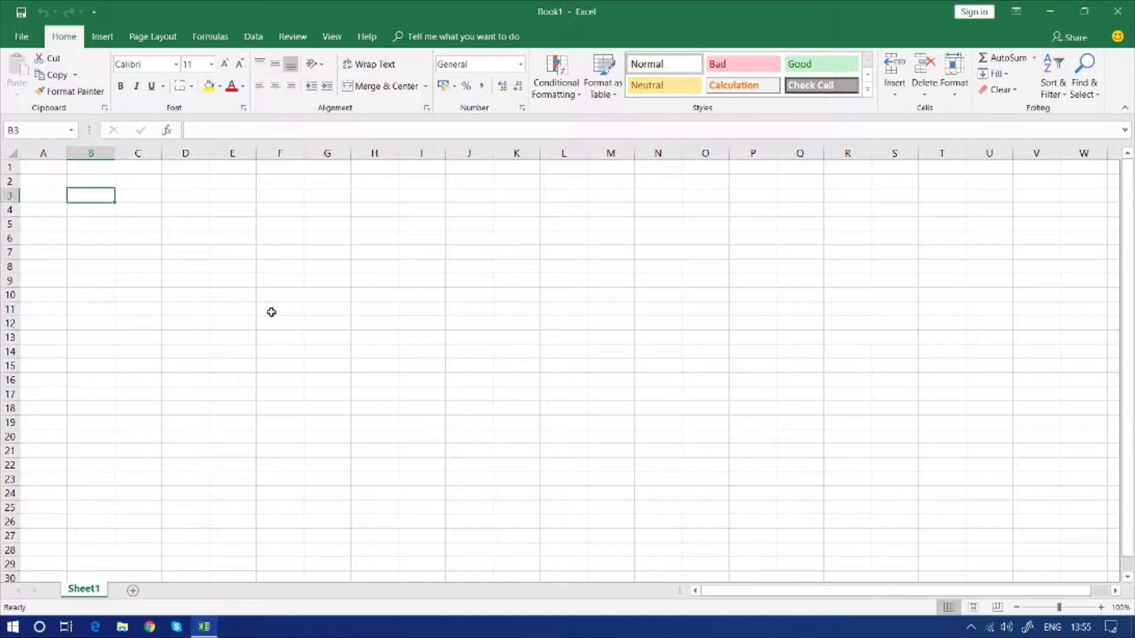
scroll(272, 312, "up", 4)
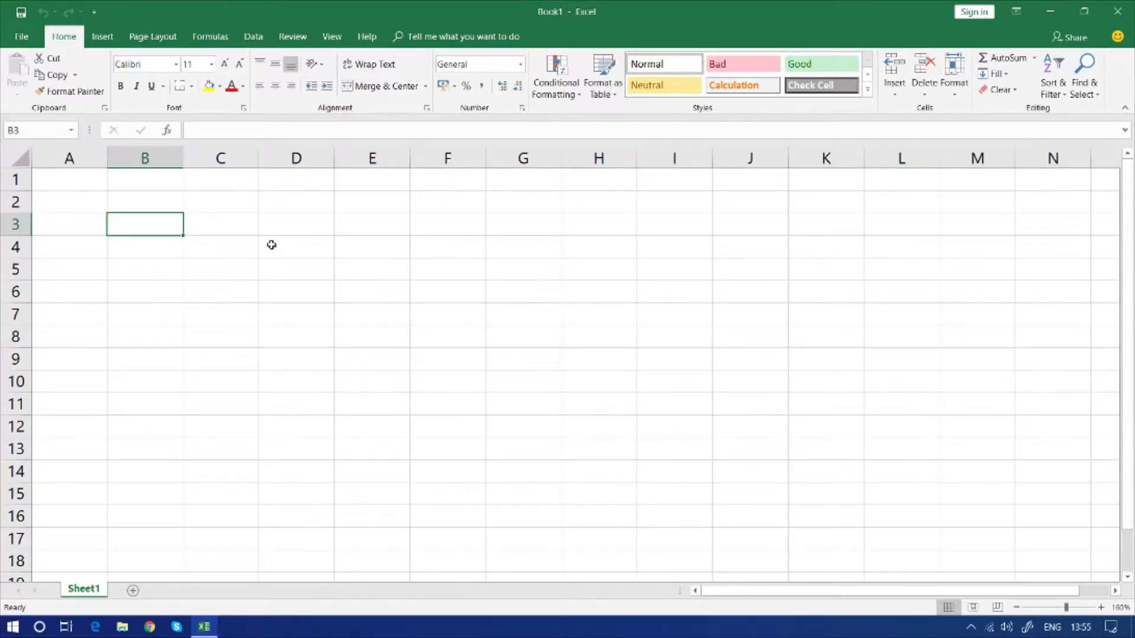
left_click_drag(258, 158, 371, 158)
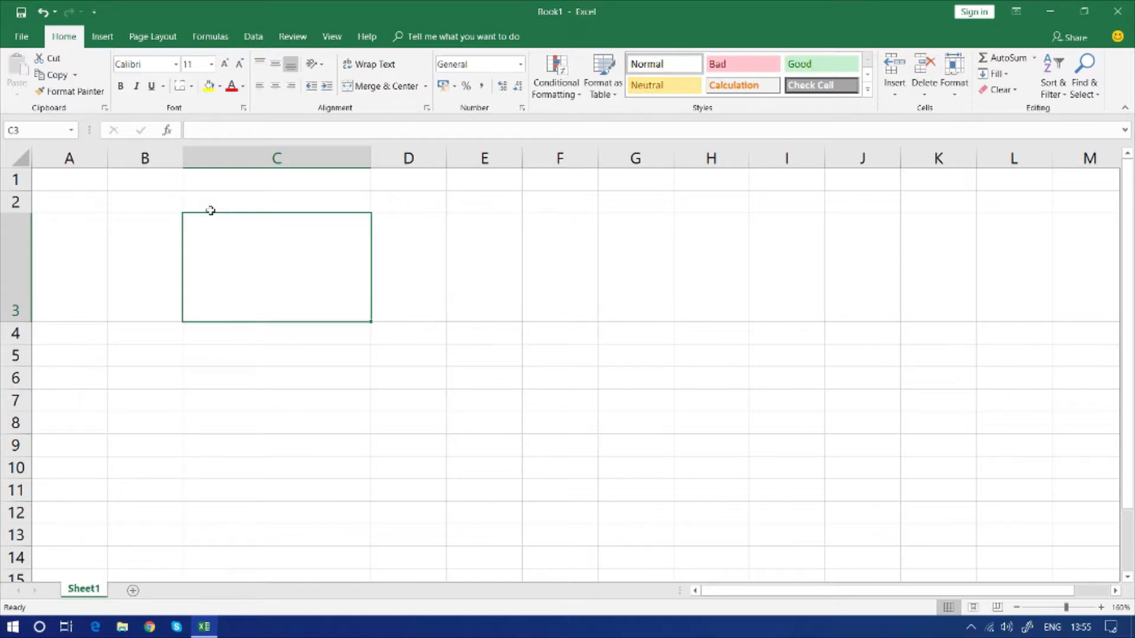
Enter "Delhi" in the enlarged cell C3 and reselect that cell
double_click(269, 277)
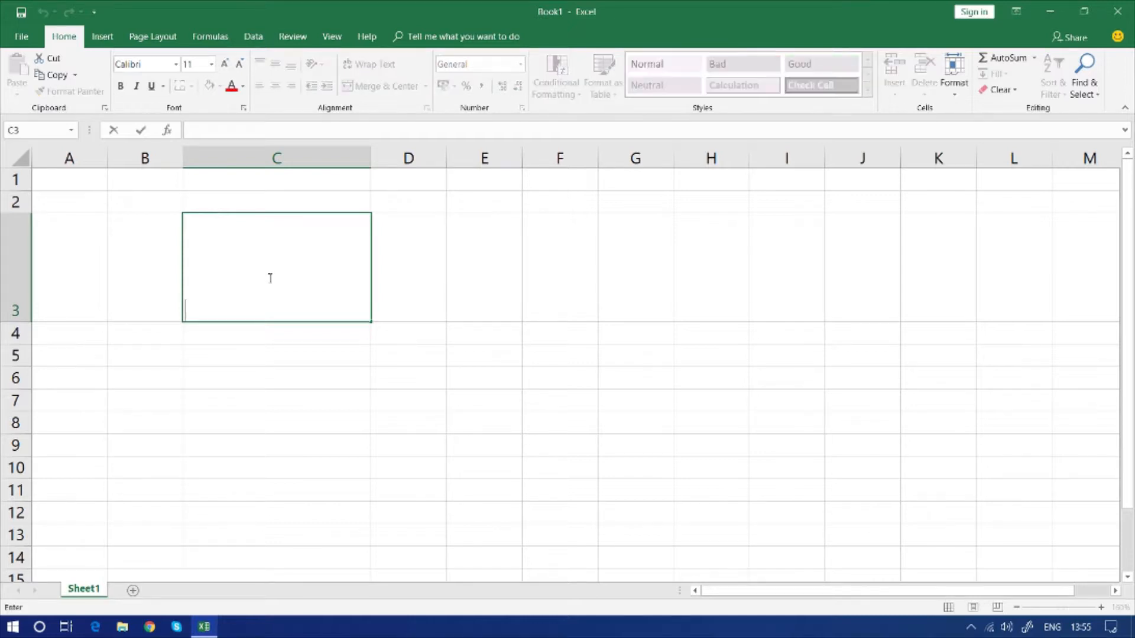
type("Delhi")
key("Return")
left_click(269, 279)
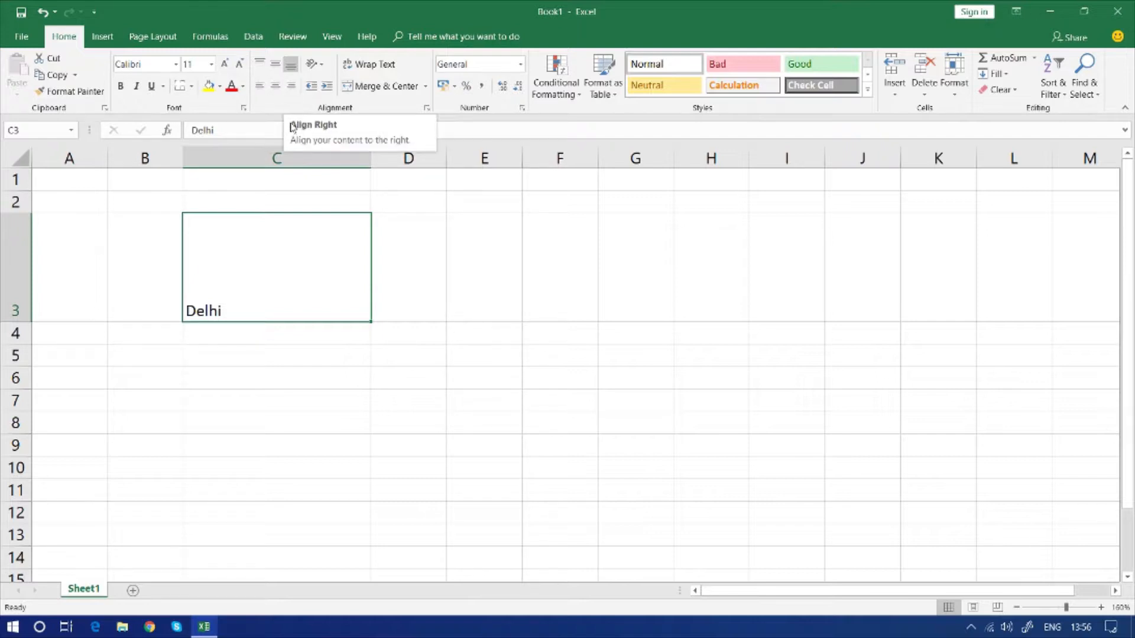
Try middle and top alignment on C3, and switch its horizontal alignment between centre, left and right, ending top-right
left_click(274, 66)
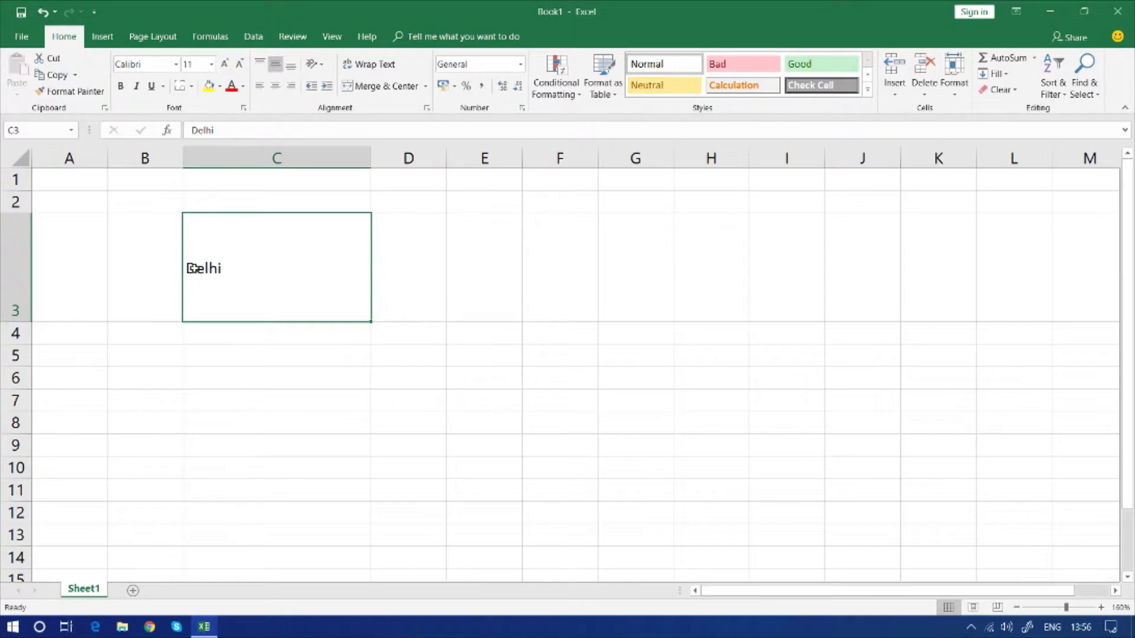
left_click(260, 64)
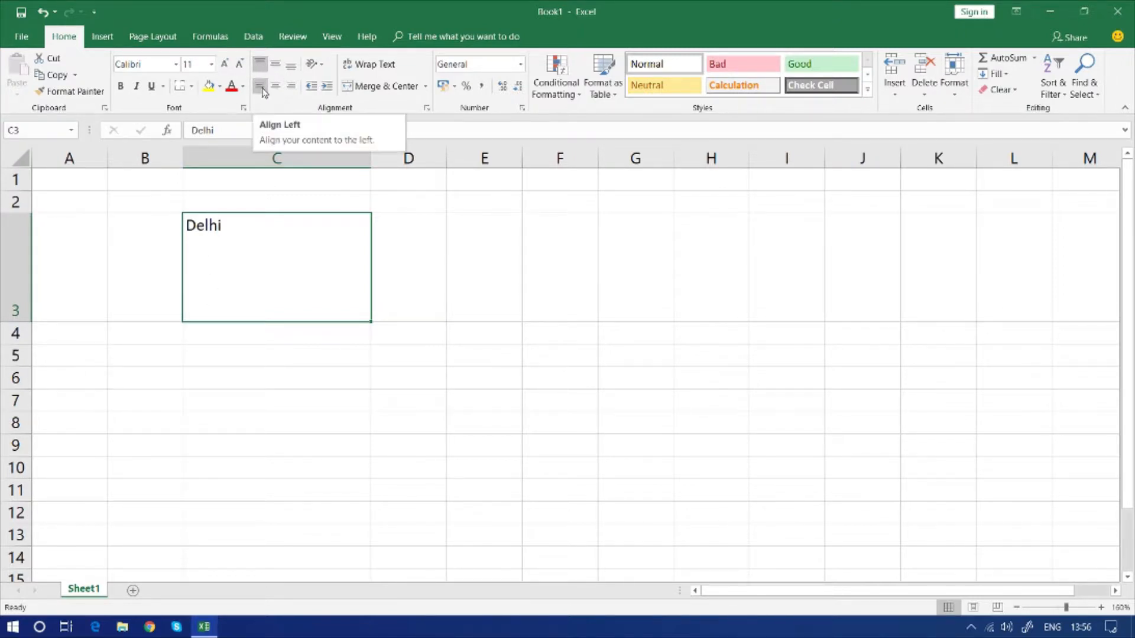
left_click(276, 87)
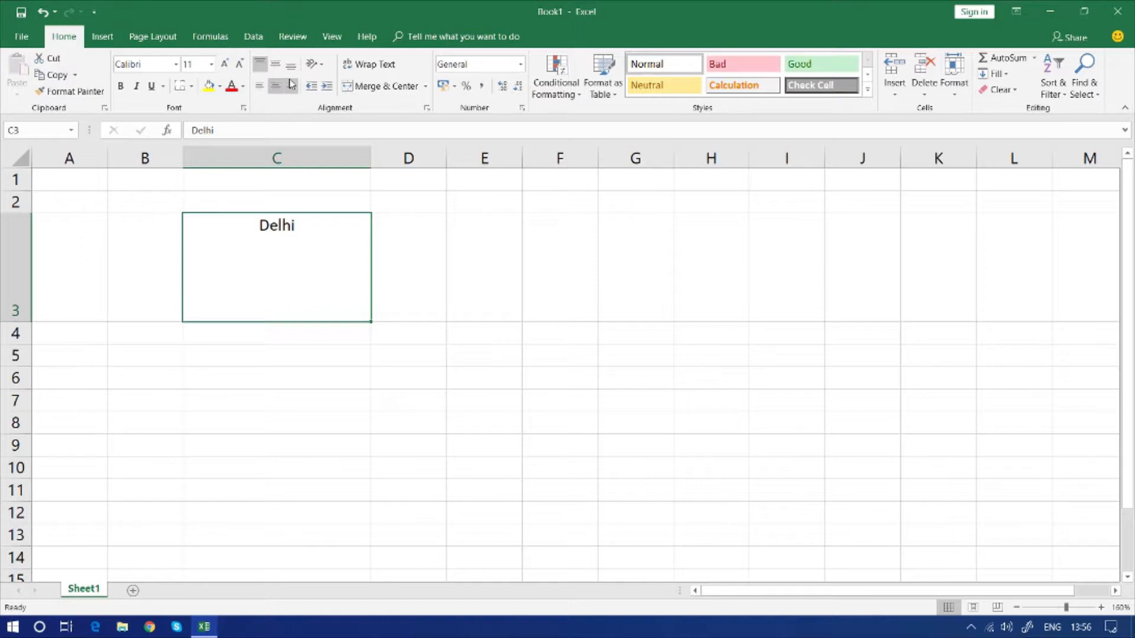
left_click(291, 85)
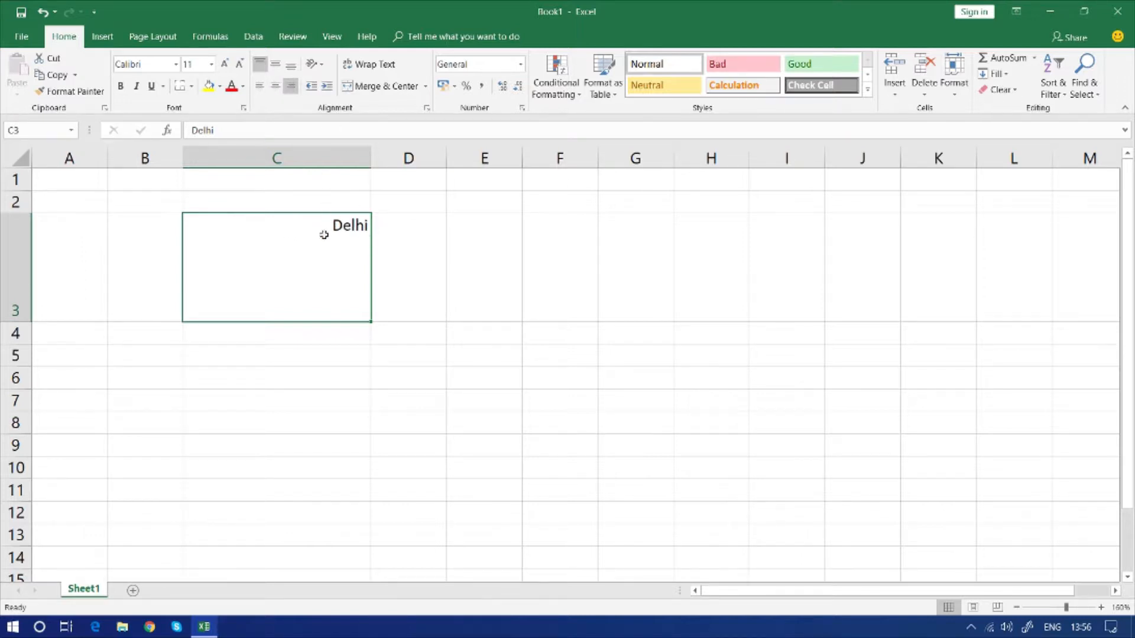
left_click(259, 86)
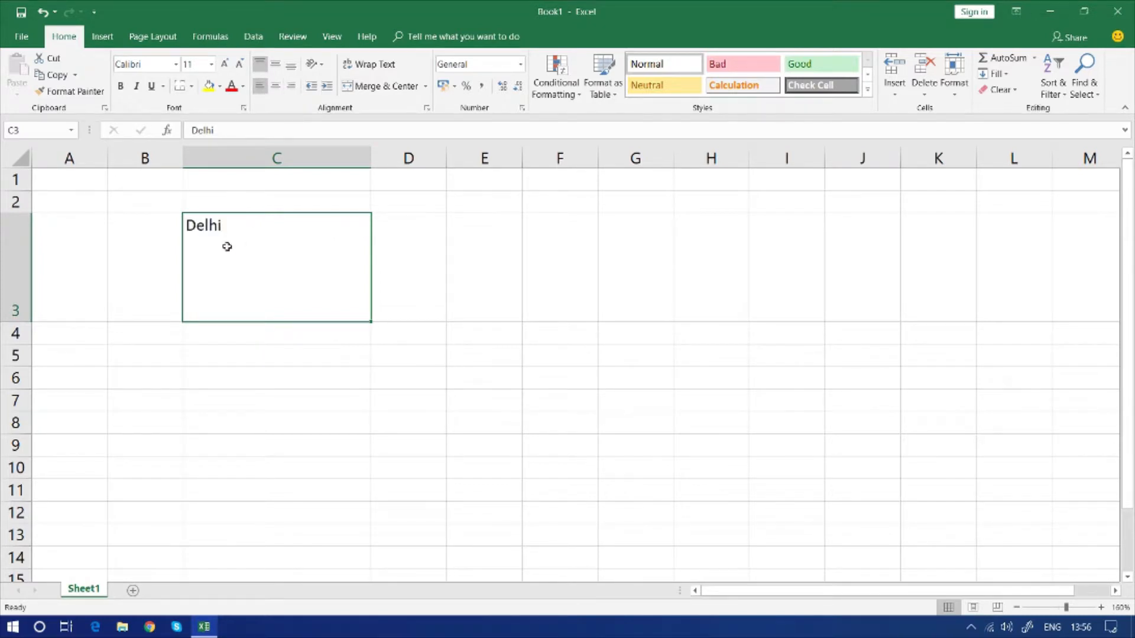
left_click(291, 87)
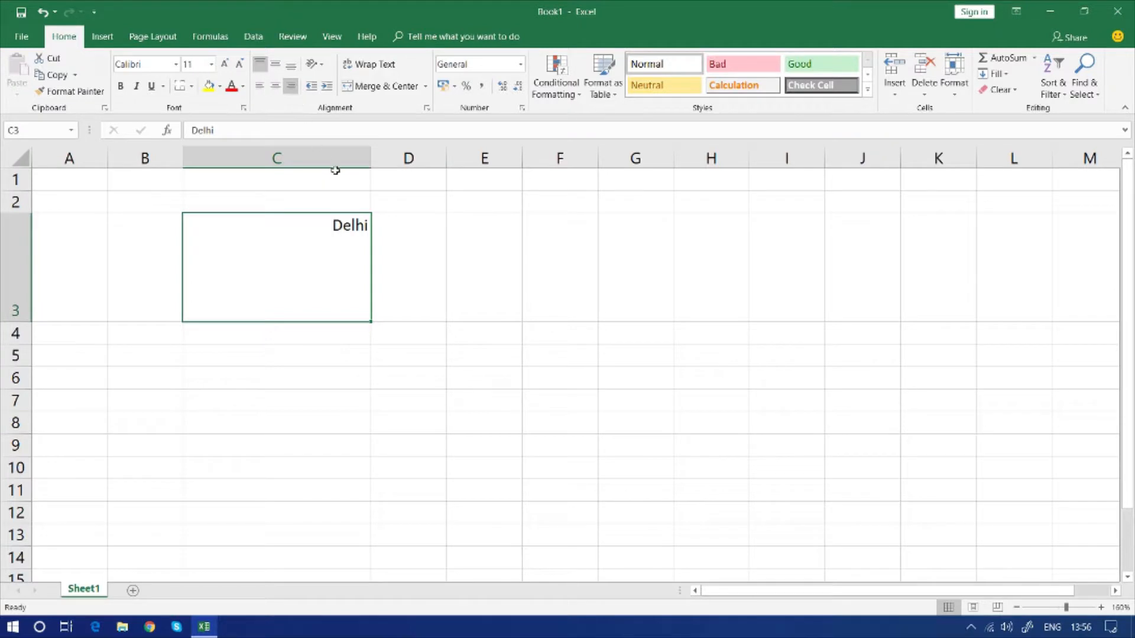
Extend the text in C3 to read "Delhi is the capital of India."
double_click(332, 225)
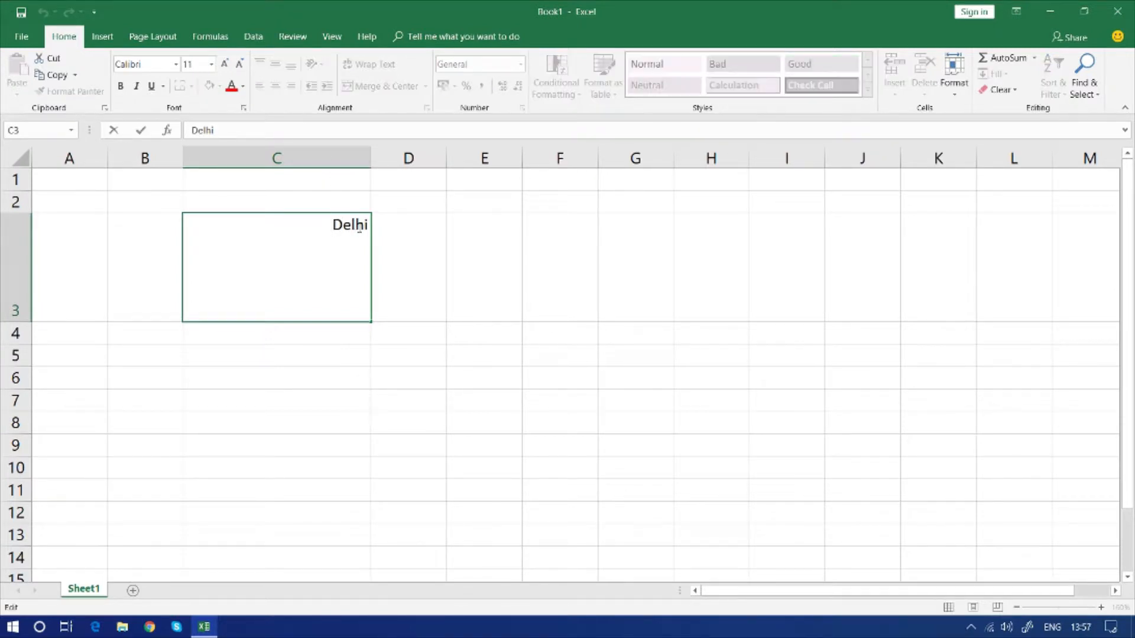
type("is the capital of Inda")
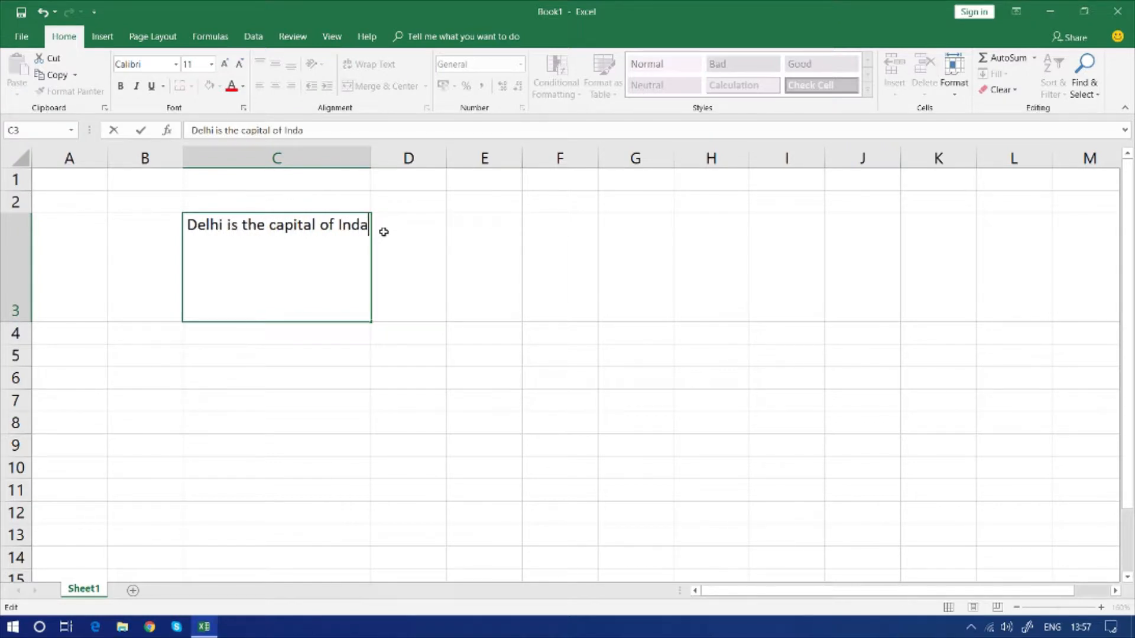
key("BackSpace")
type("iua")
key("BackSpace")
key("BackSpace")
type("a.")
key("Return")
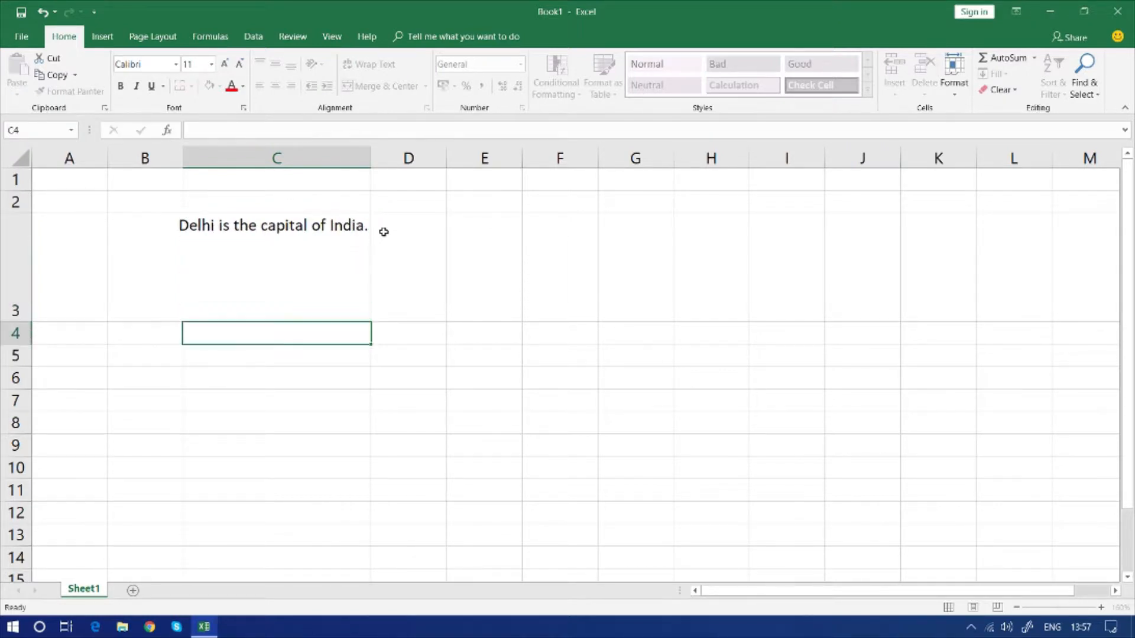
Left-align the sentence in C3
left_click(296, 243)
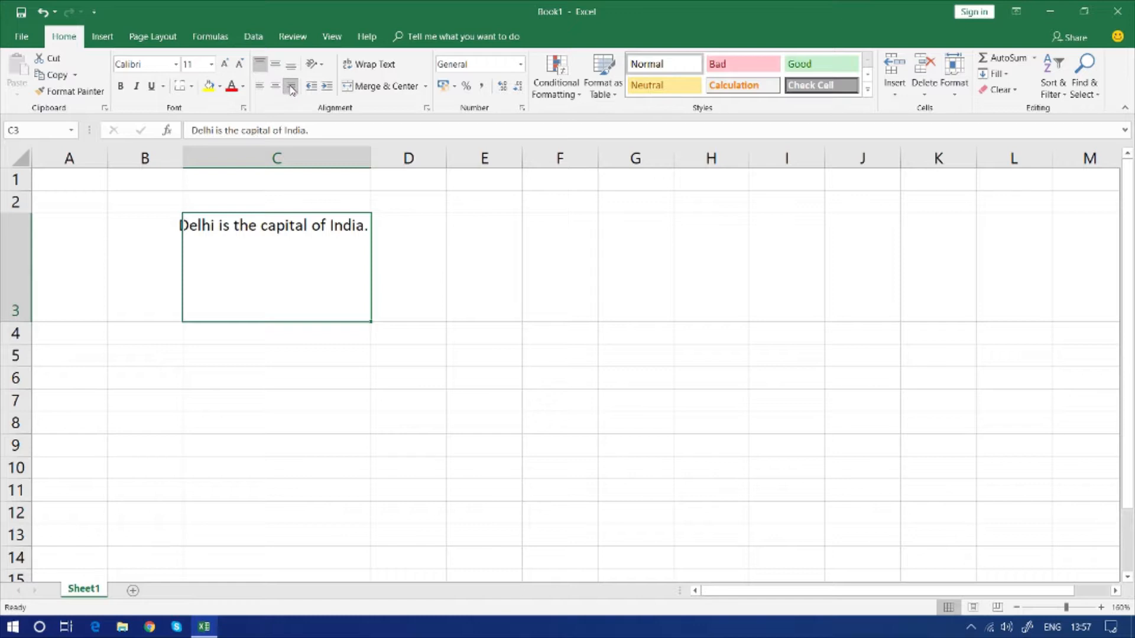
left_click(260, 92)
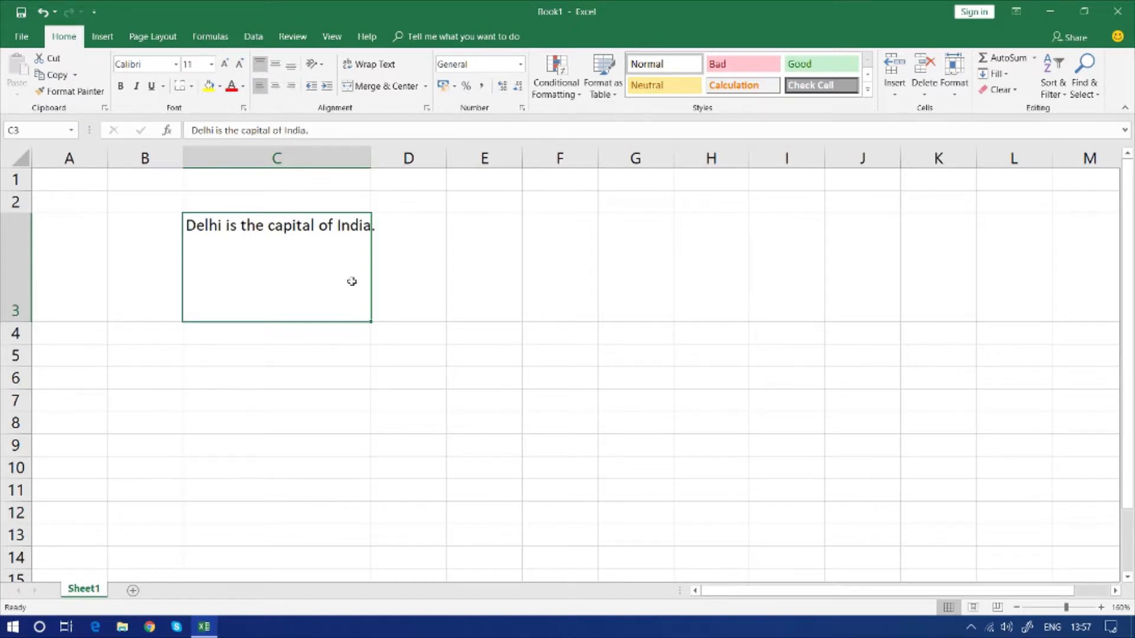
Reduce row 3's height to 29.40 and narrow column C until it fits only the words "Delhi is"
left_click_drag(25, 319, 24, 259)
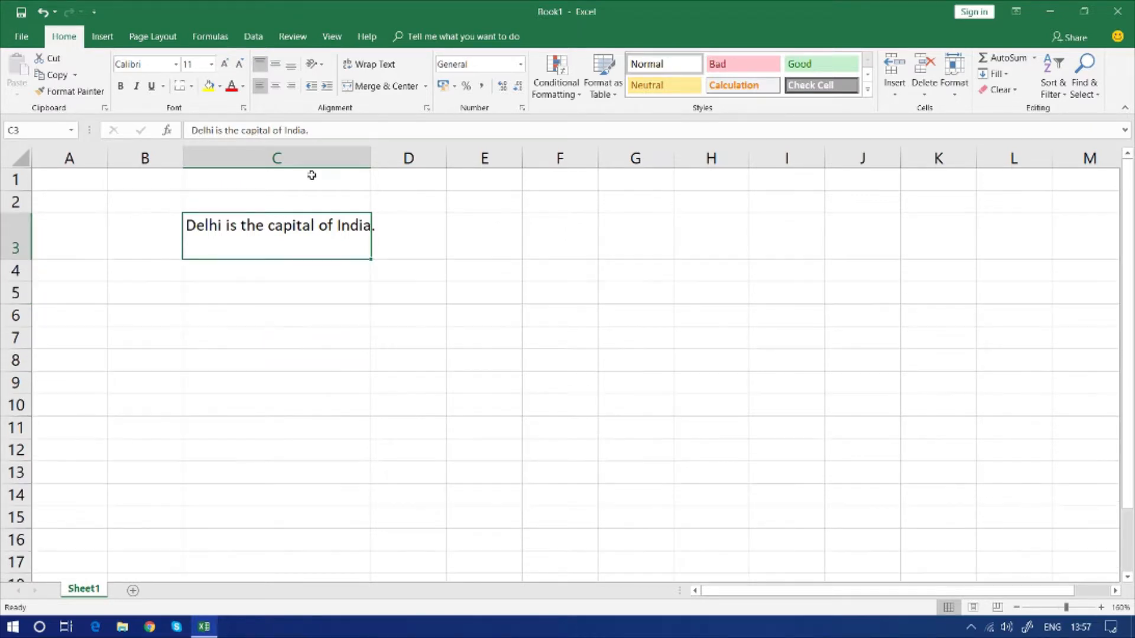
double_click(370, 157)
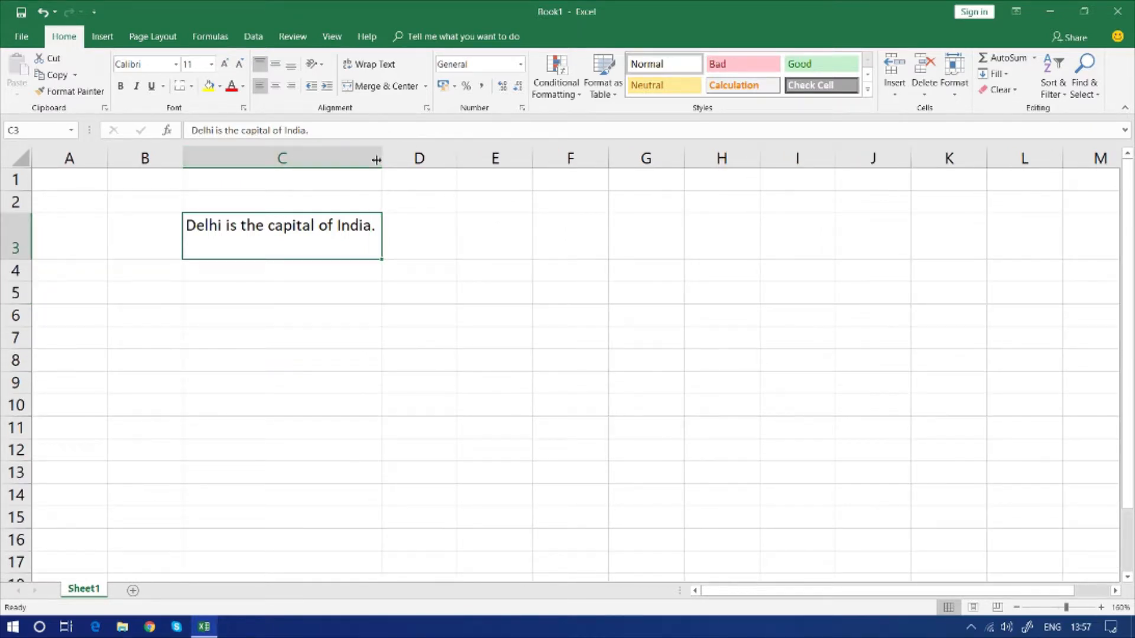
left_click_drag(376, 158, 242, 160)
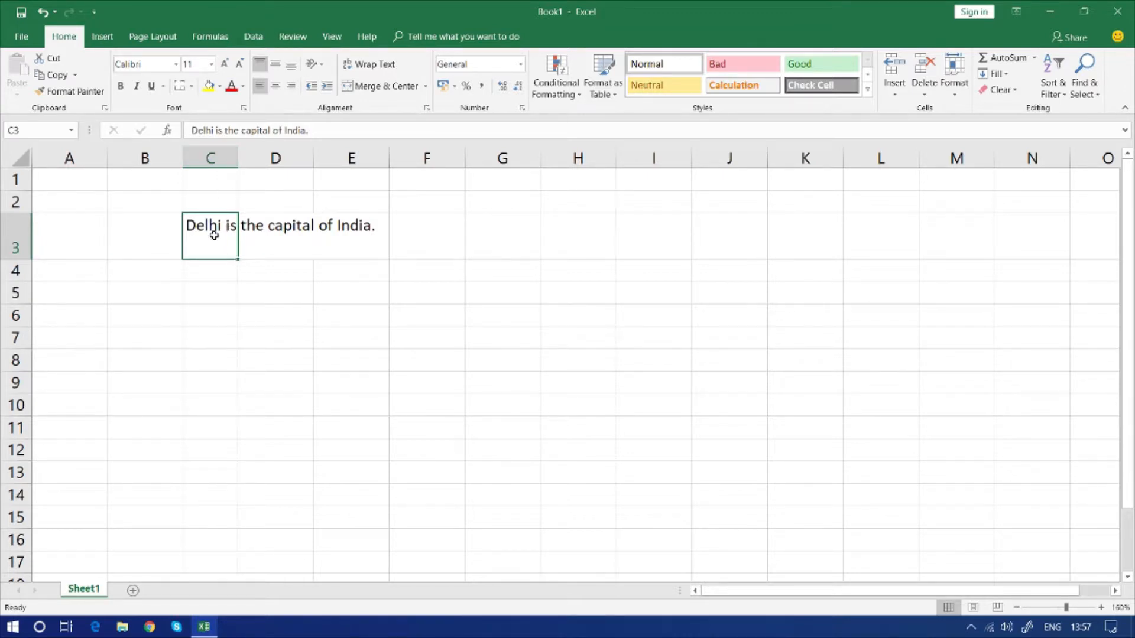
Enter "Kanpur is in Uttar Pradesh." in D3
left_click(263, 241)
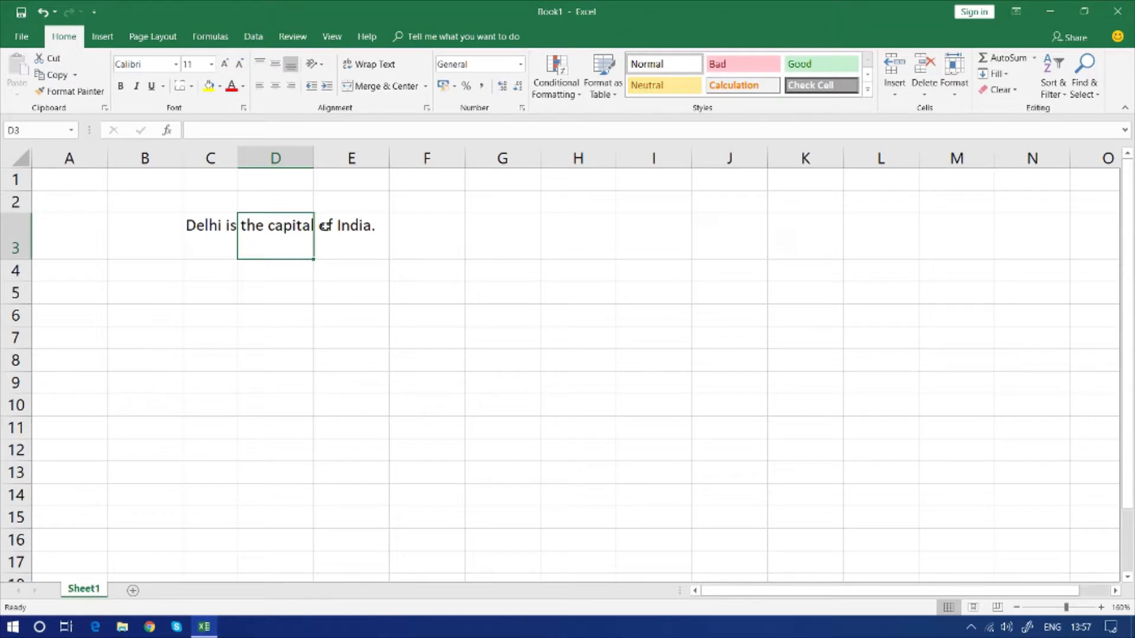
type("Kanpur is in U")
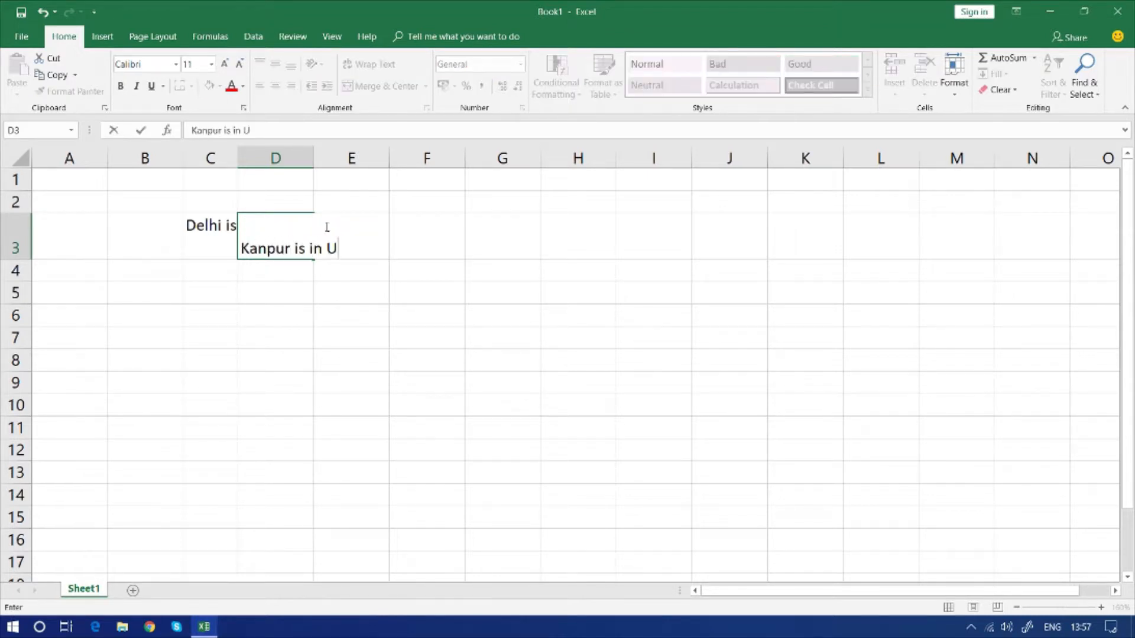
type("ttar Pradesh.")
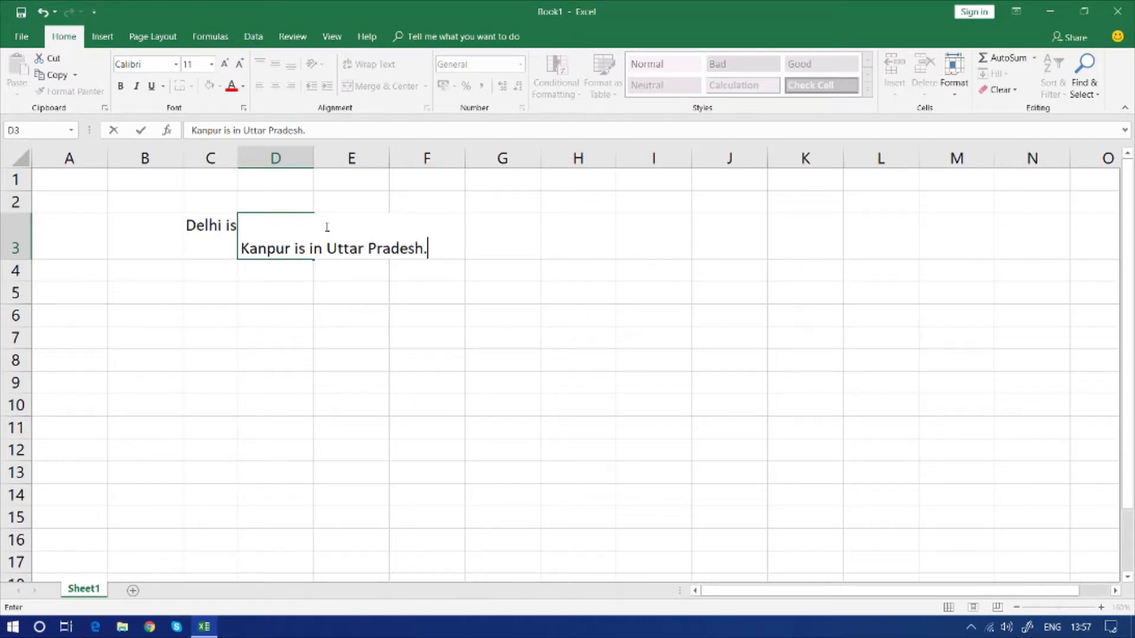
key("Return")
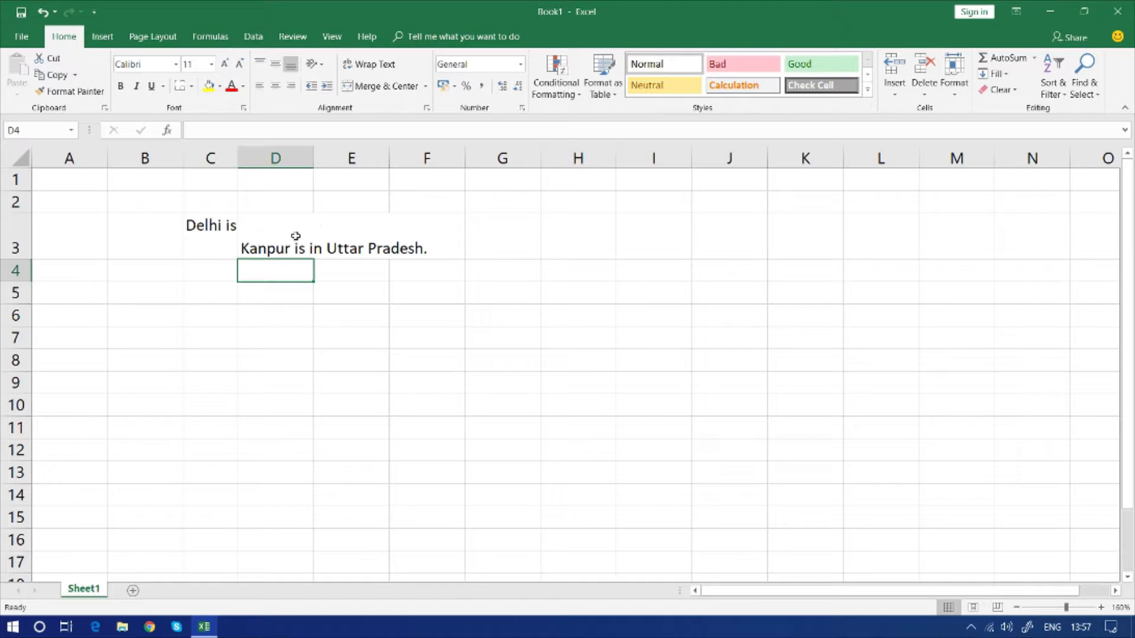
Bottom-align C3, trying right alignment before setting its horizontal alignment to left
left_click(215, 236)
left_click(290, 87)
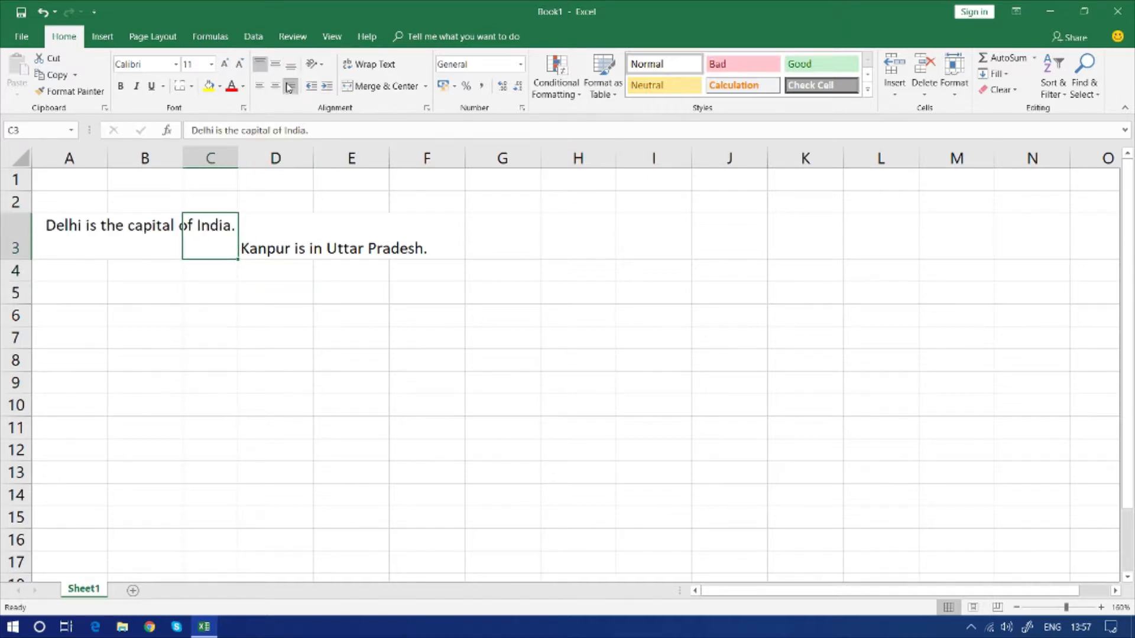
left_click(291, 65)
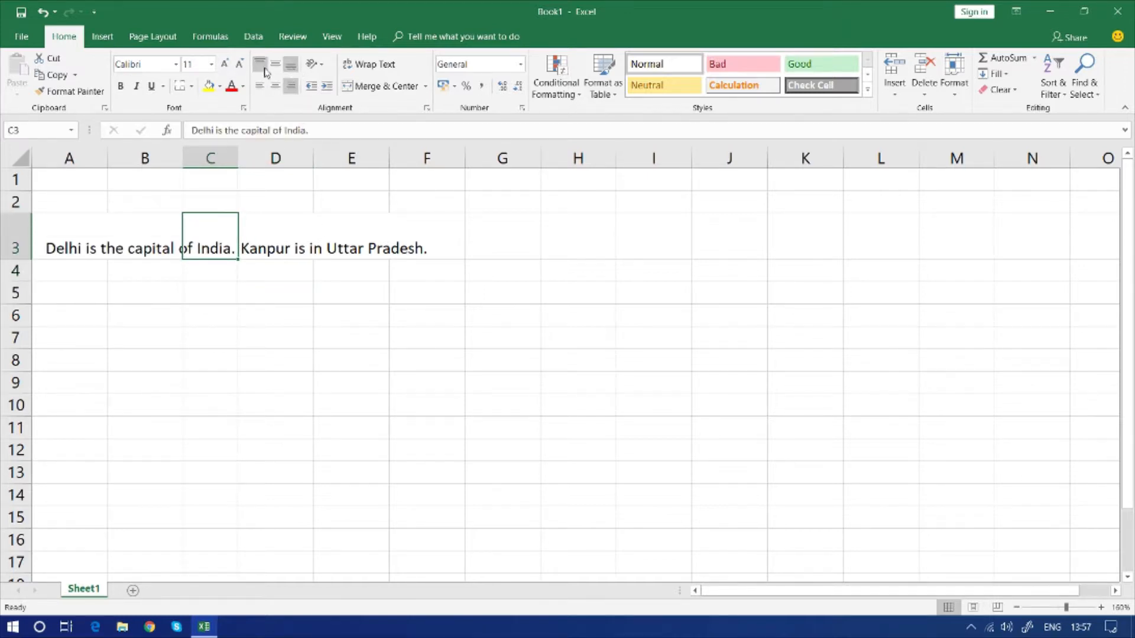
left_click(260, 87)
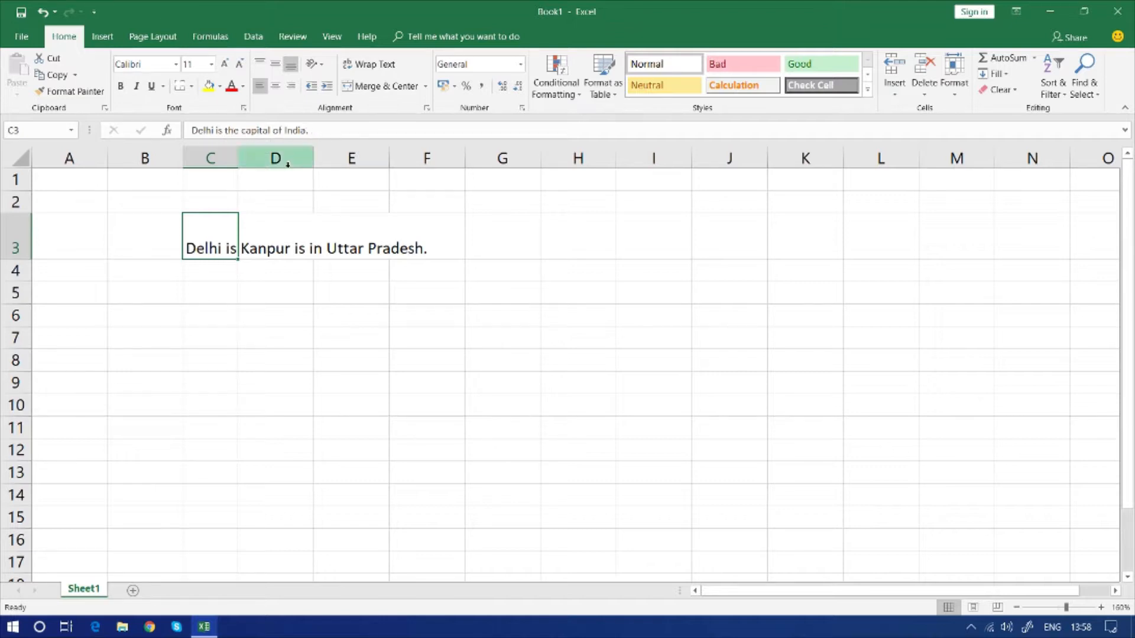
Try Wrap Text on the sentence in C3 and turn it off again
left_click(273, 232)
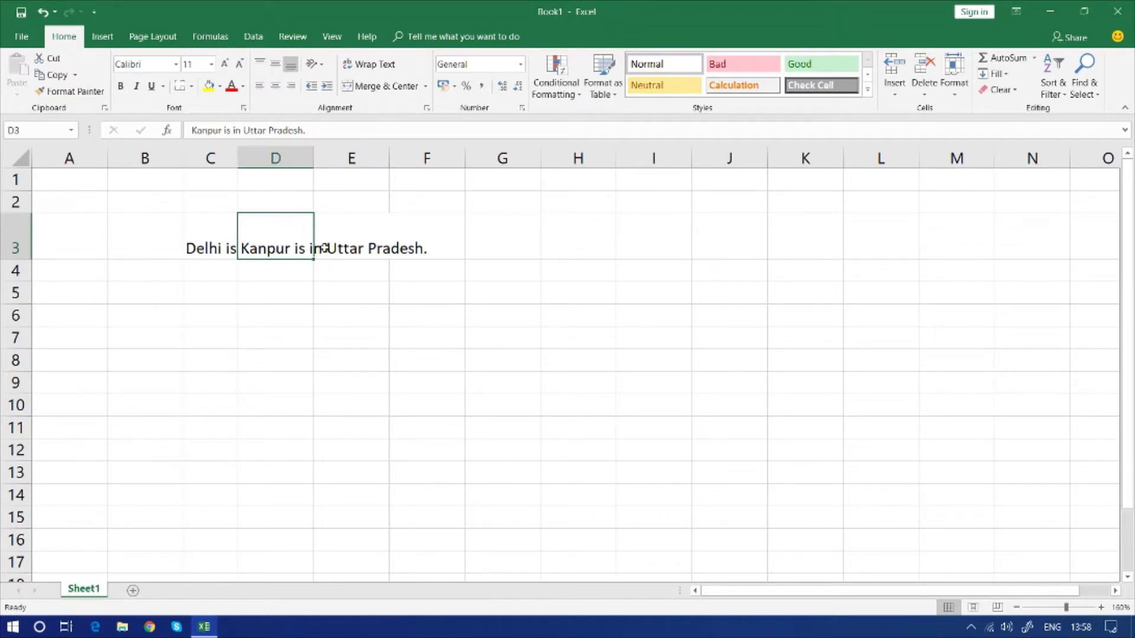
left_click(226, 252)
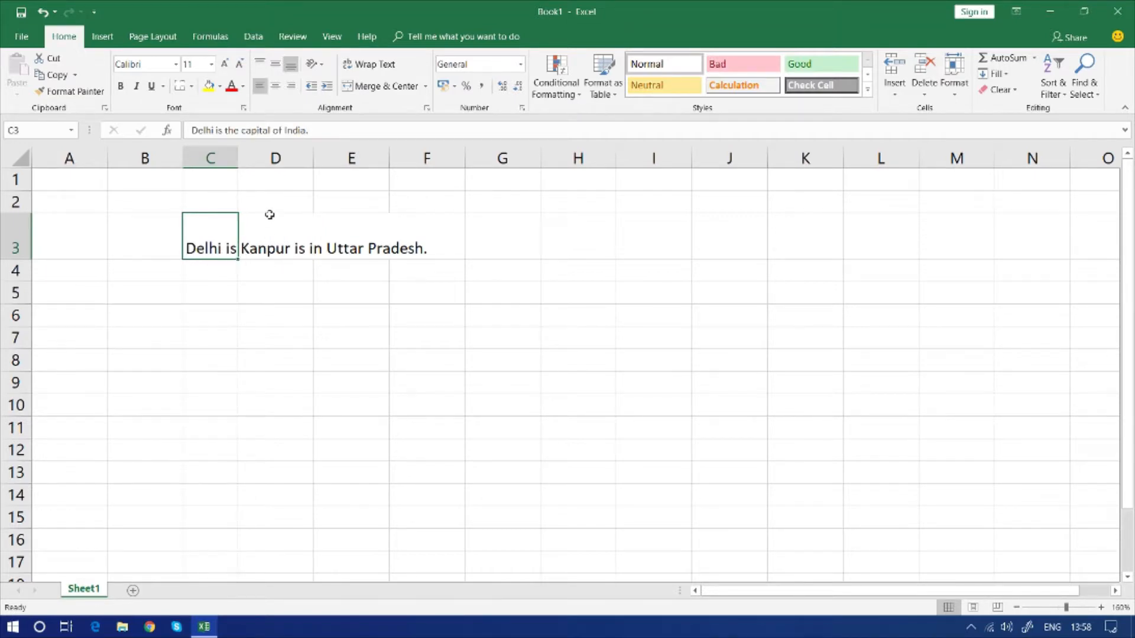
left_click(359, 70)
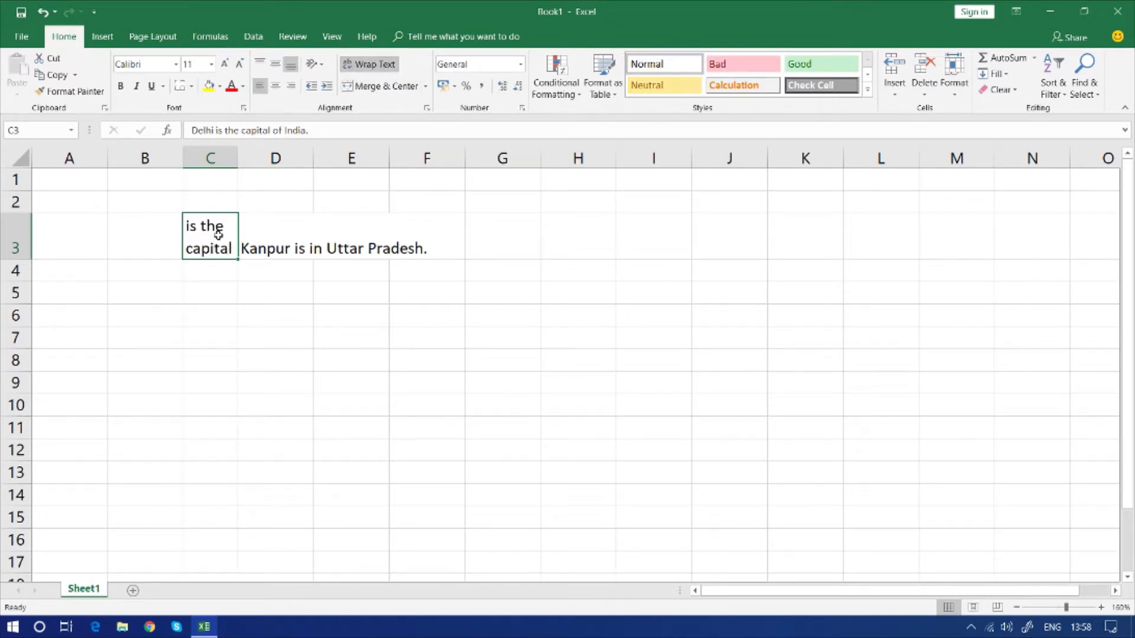
left_click(376, 69)
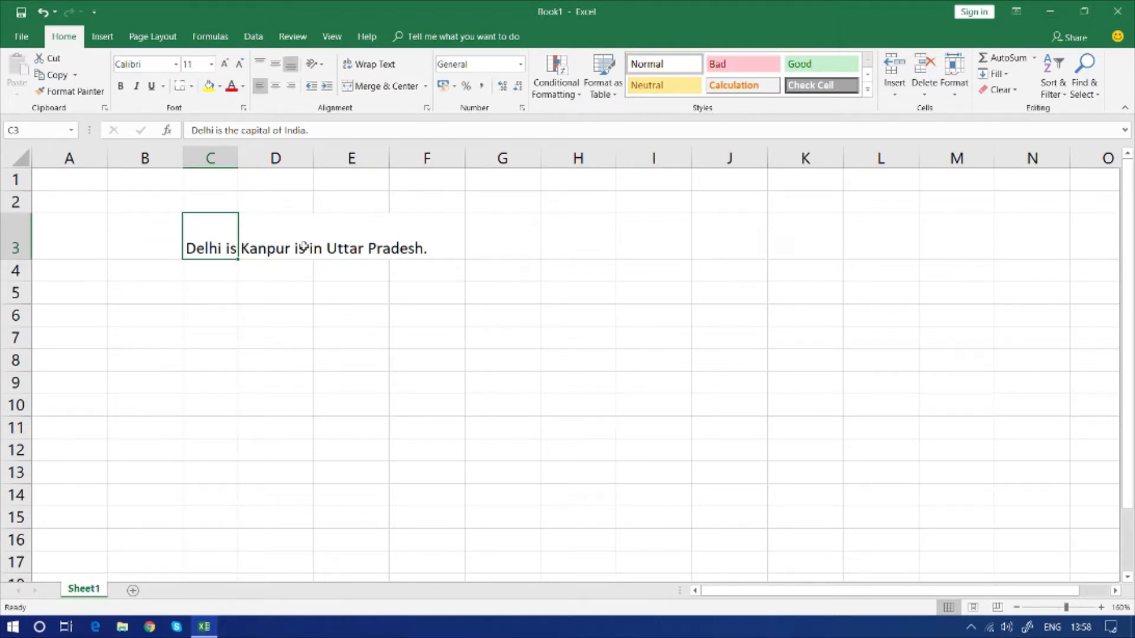
left_click_drag(238, 236, 264, 236)
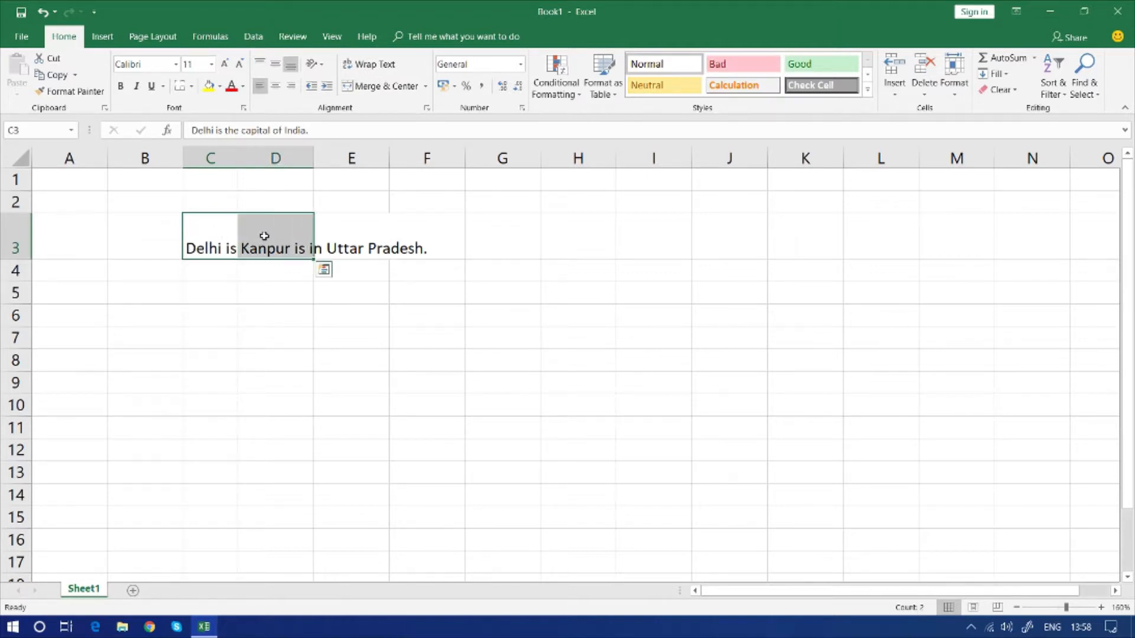
key("ctrl+c")
left_click(204, 365)
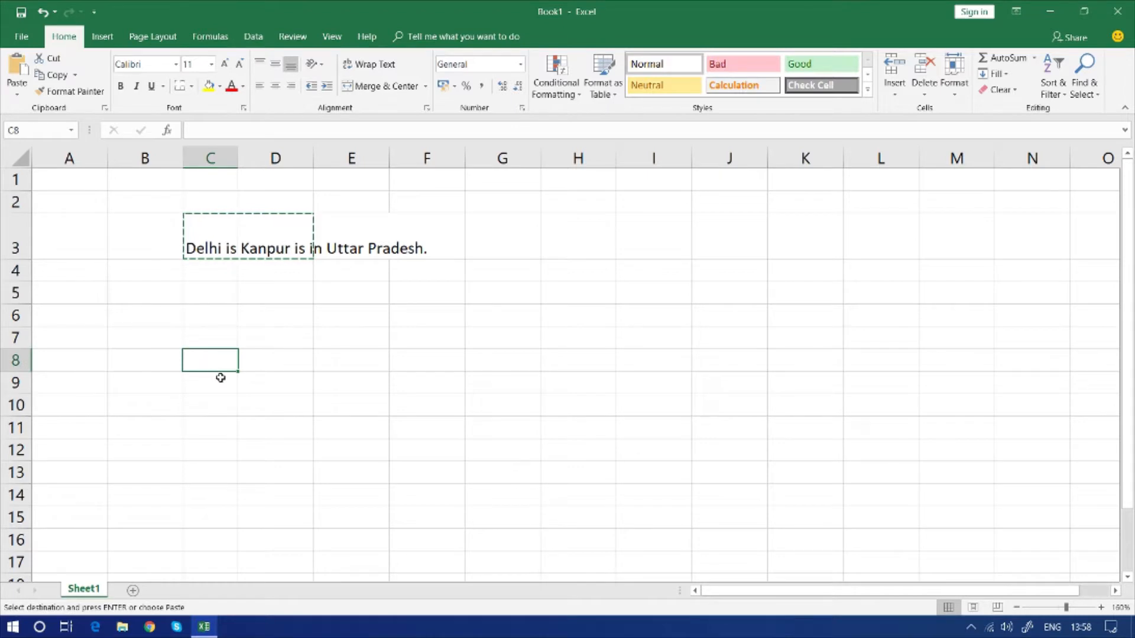
key("Escape")
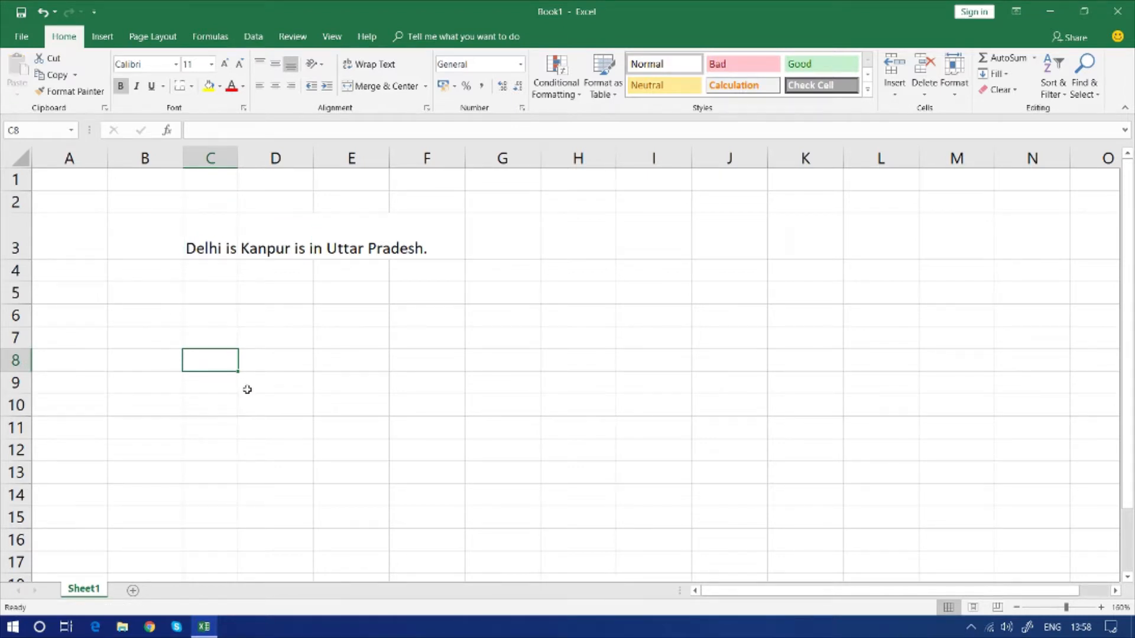
left_click(247, 390)
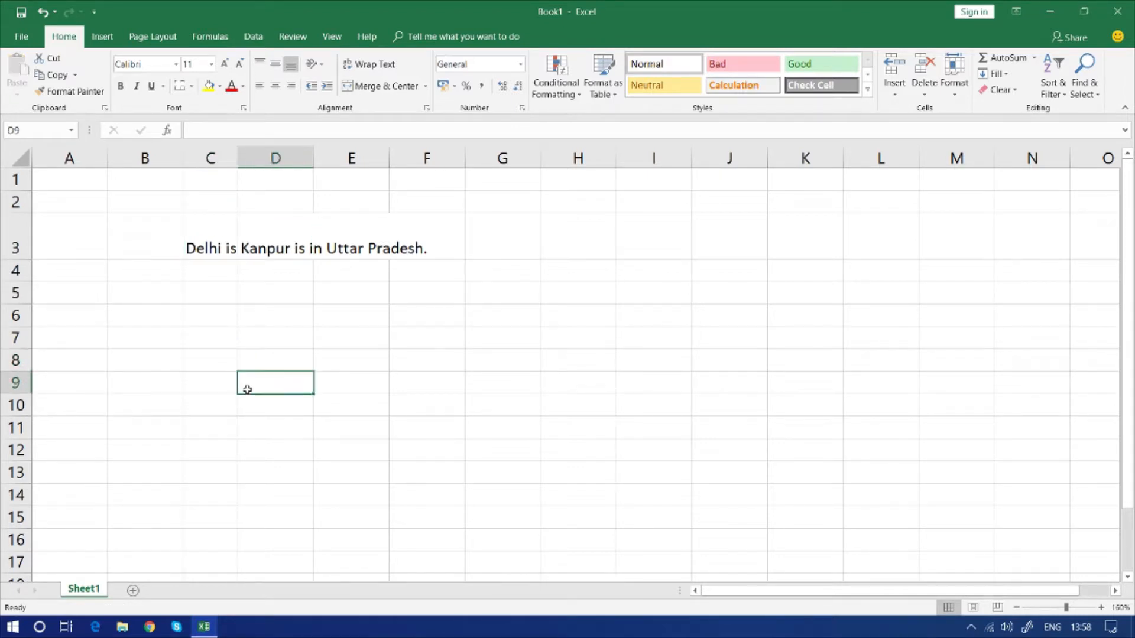
Copy the two sentences in C3:D3 into C9:D9
left_click_drag(206, 251, 266, 252)
key("ctrl+c")
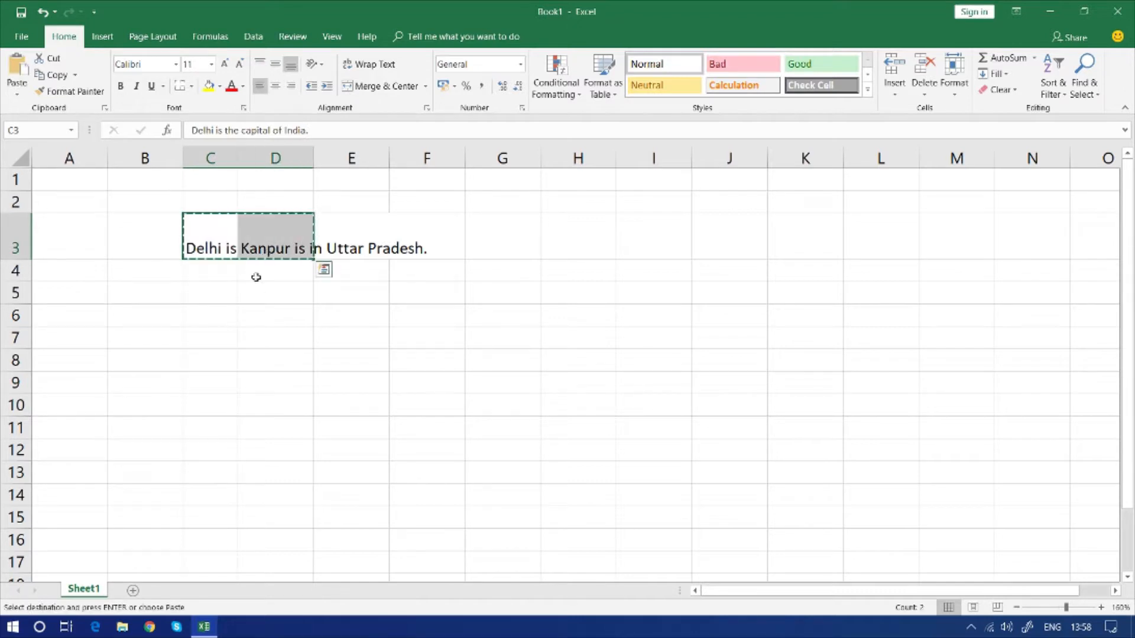
left_click(206, 379)
key("ctrl+v")
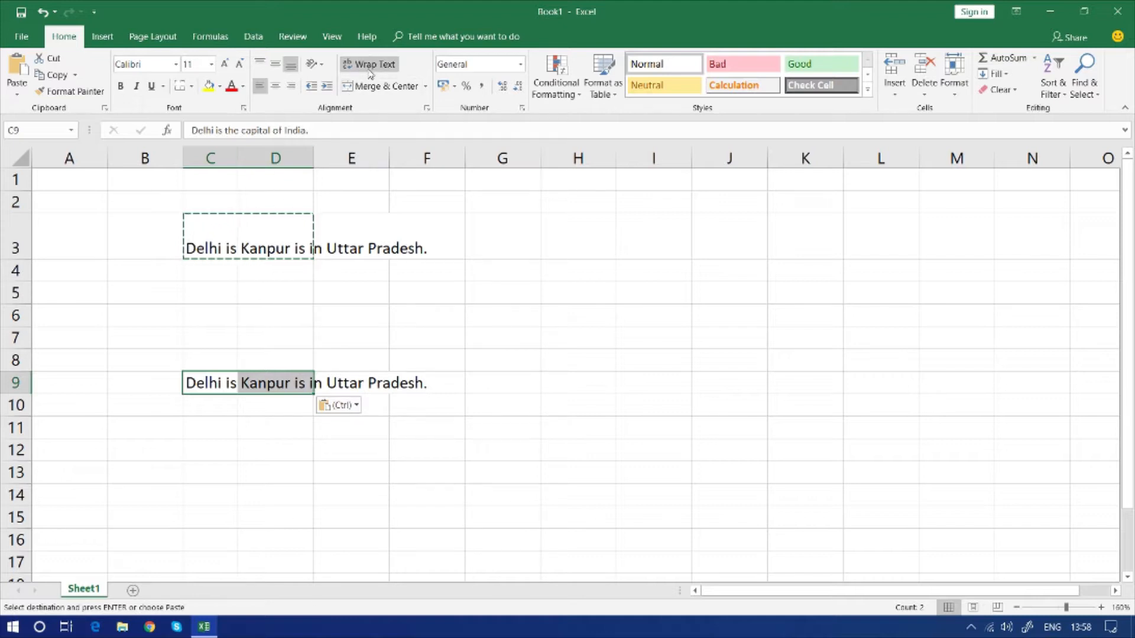
Turn on Wrap Text for C9 and widen column C until its sentence fits on two lines
left_click(218, 424)
left_click(218, 385)
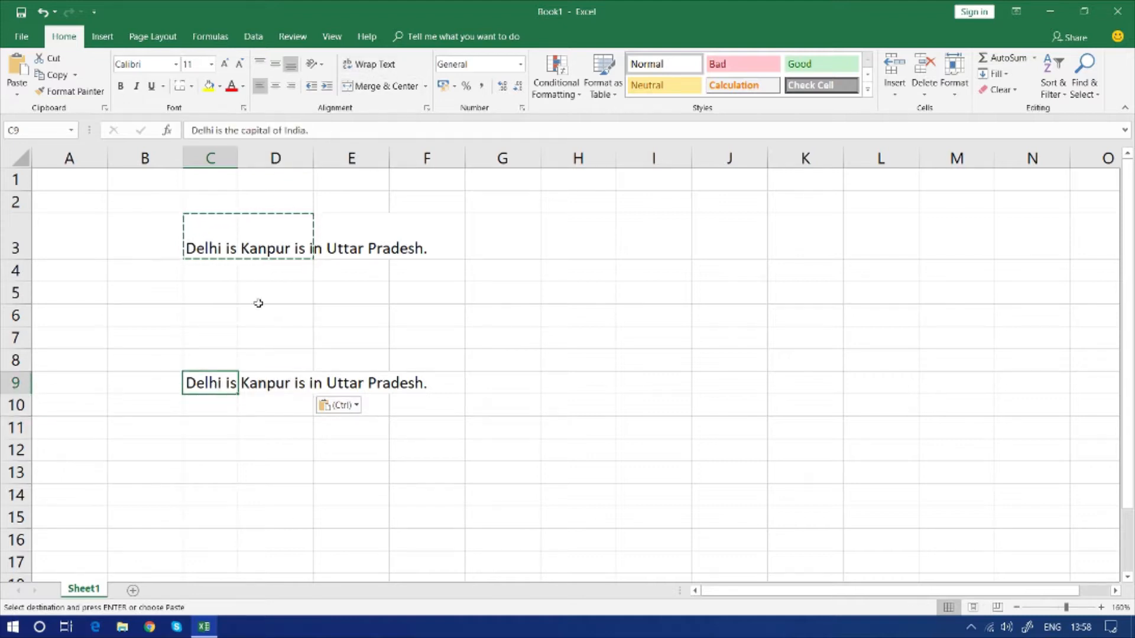
left_click(371, 64)
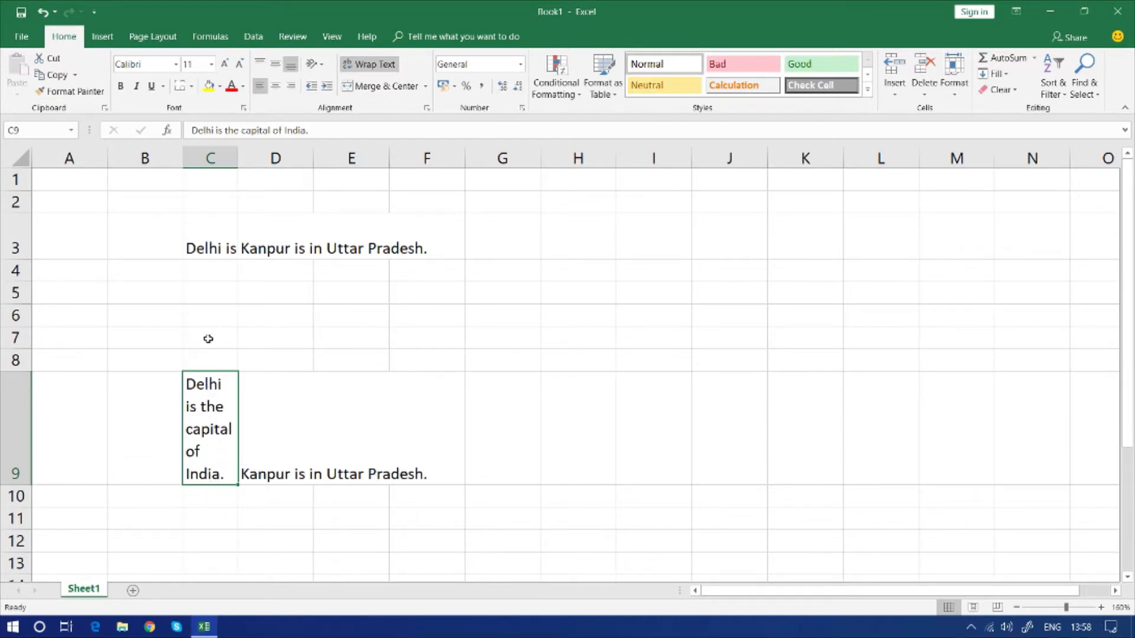
left_click_drag(237, 158, 298, 158)
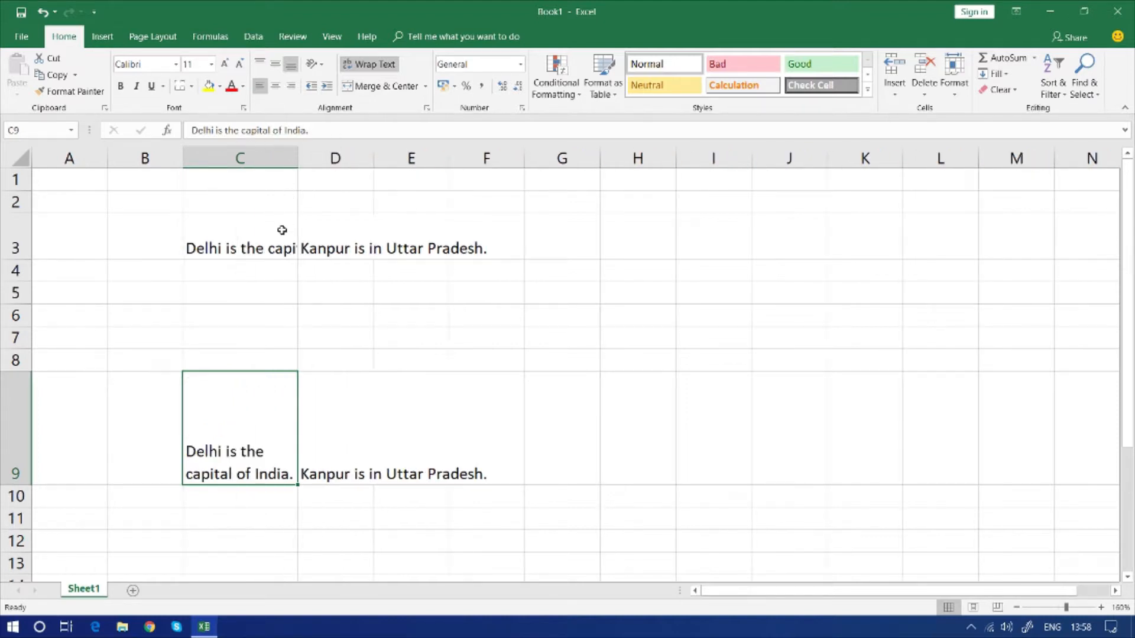
Turn on Wrap Text for the Kanpur sentence in D9
left_click(348, 443)
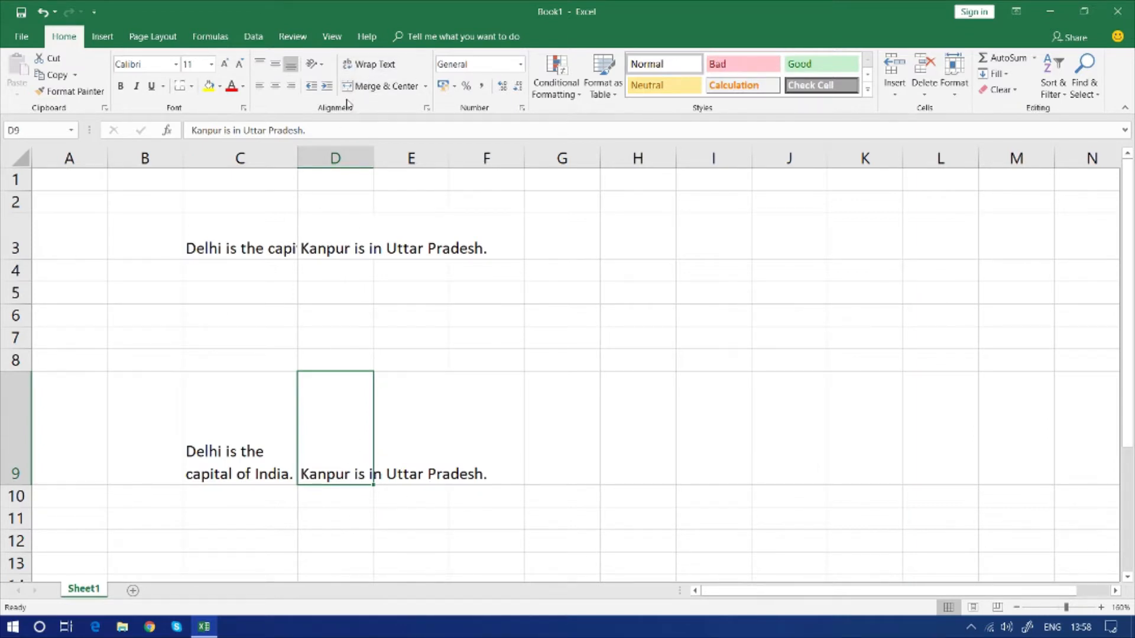
left_click(368, 65)
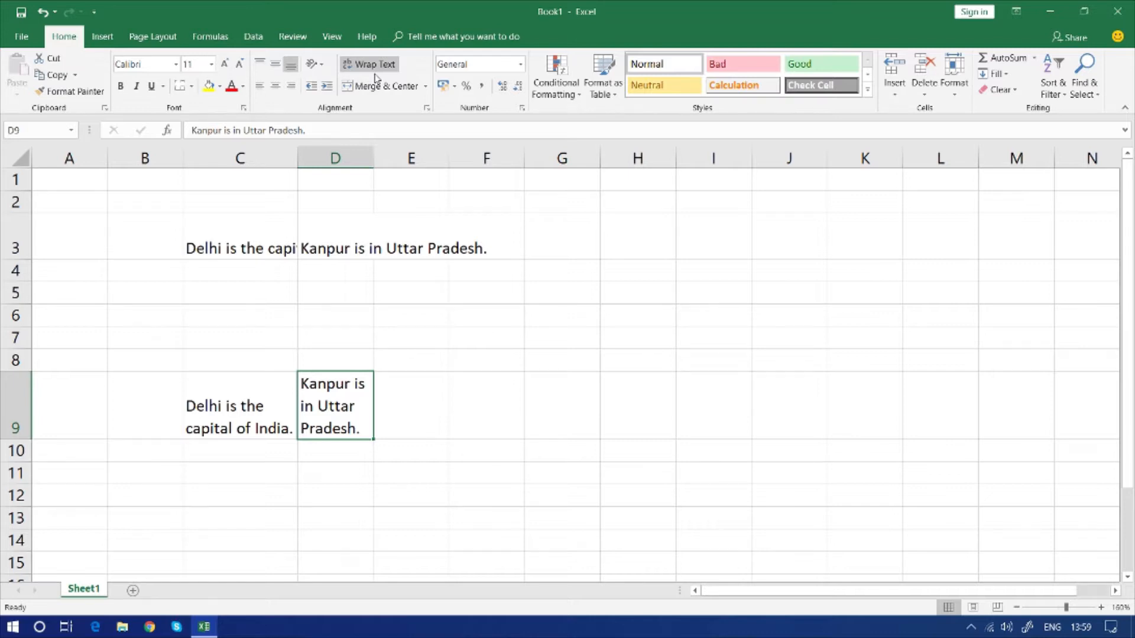
left_click(628, 340)
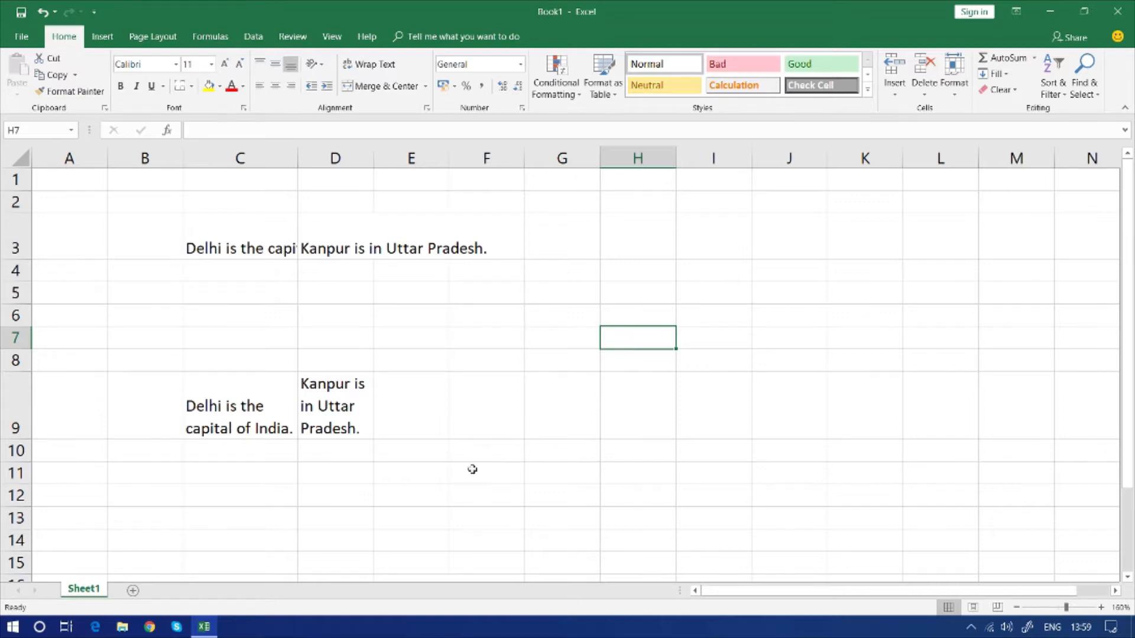
Merge and center F12:H12 and enter the heading "Animals" in it
scroll(486, 463, "down", 2)
left_click(492, 353)
left_click(496, 336)
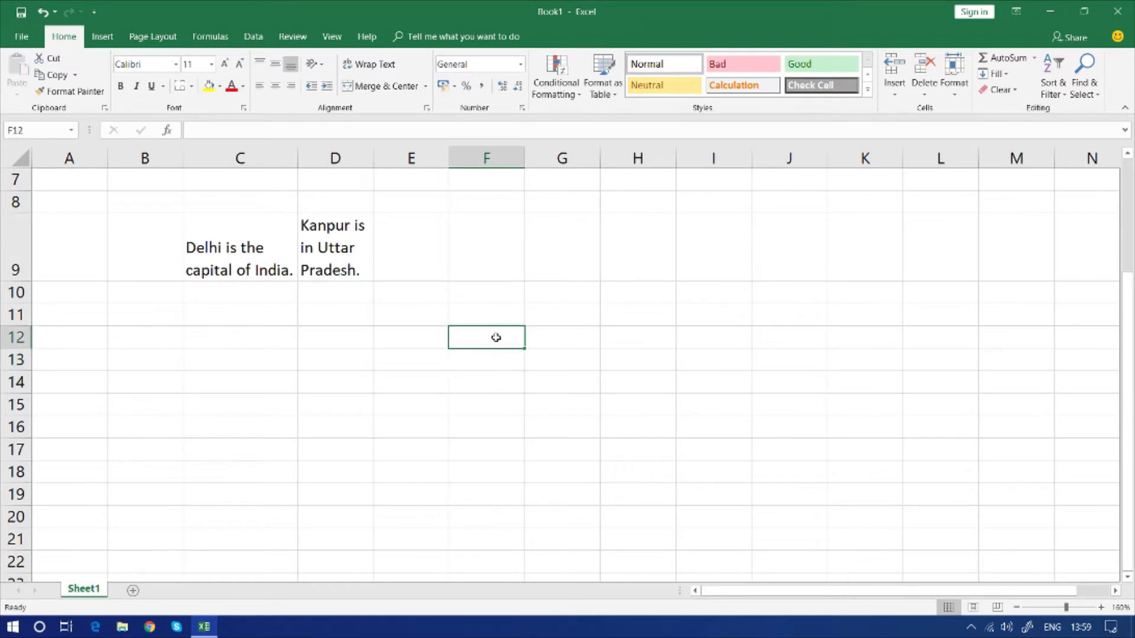
left_click_drag(516, 338, 657, 337)
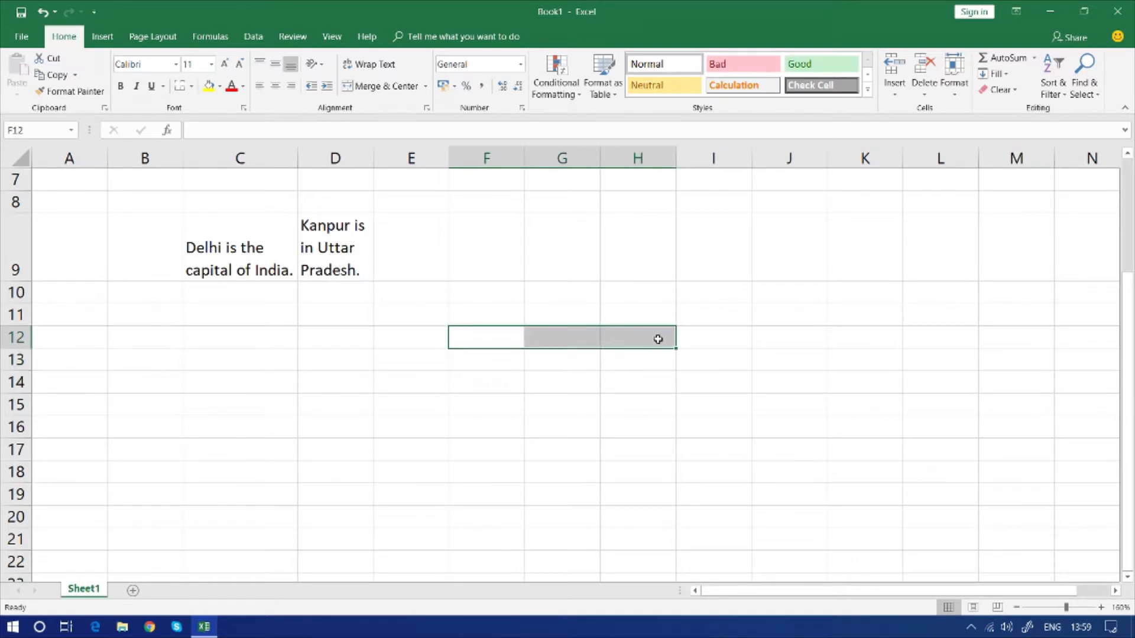
left_click(384, 86)
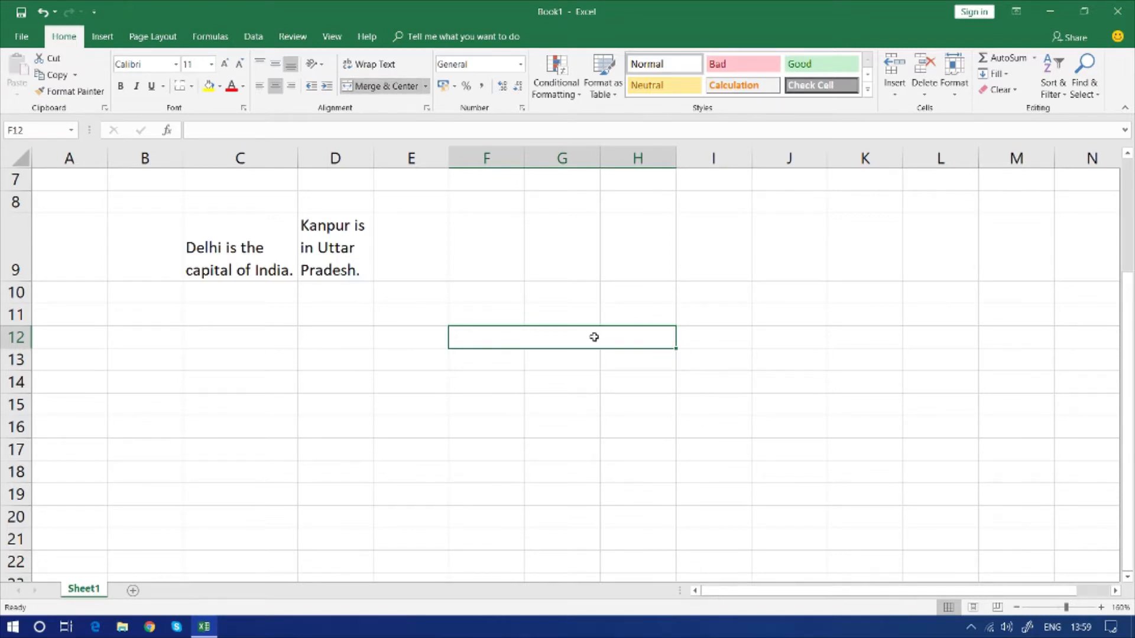
type("SA")
key("BackSpace")
key("BackSpace")
type("Animals")
key("Return")
Merge and center I12:K12 and enter the heading "Machine" in it
key("Up")
key("Right")
key("Right")
key("Left")
key("Left")
key("Right")
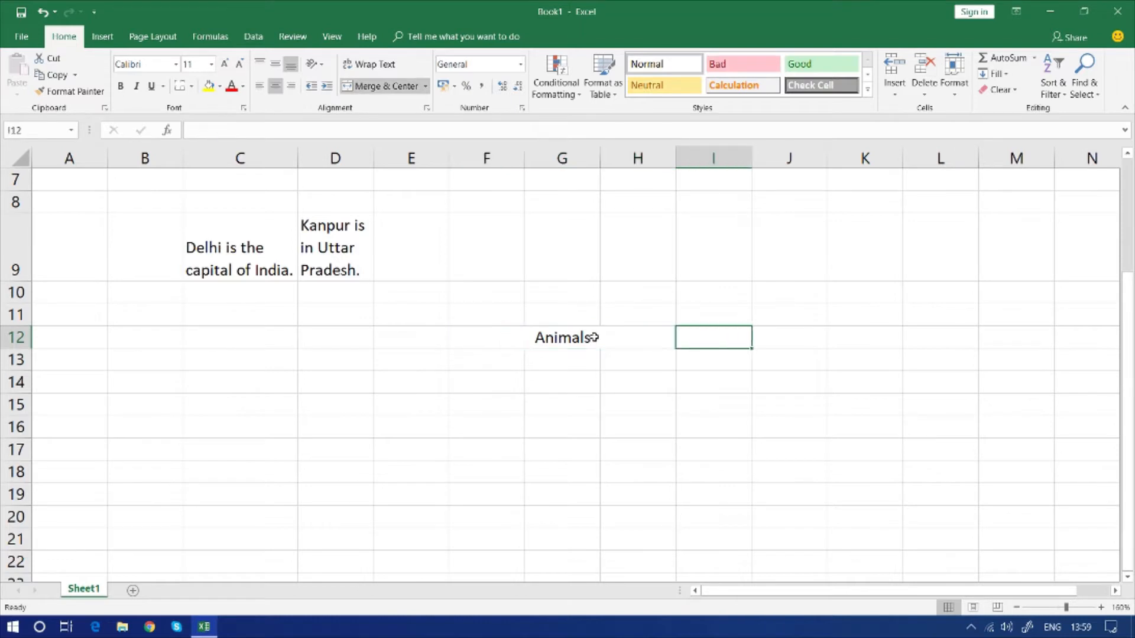
key("shift+Right")
key("shift+Right")
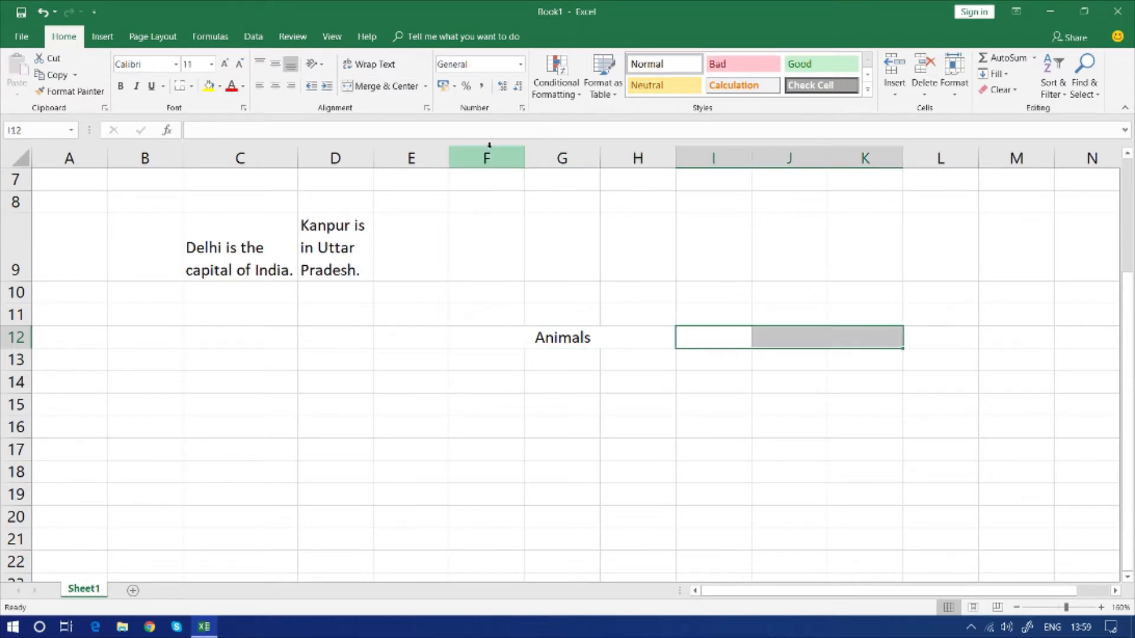
left_click(388, 85)
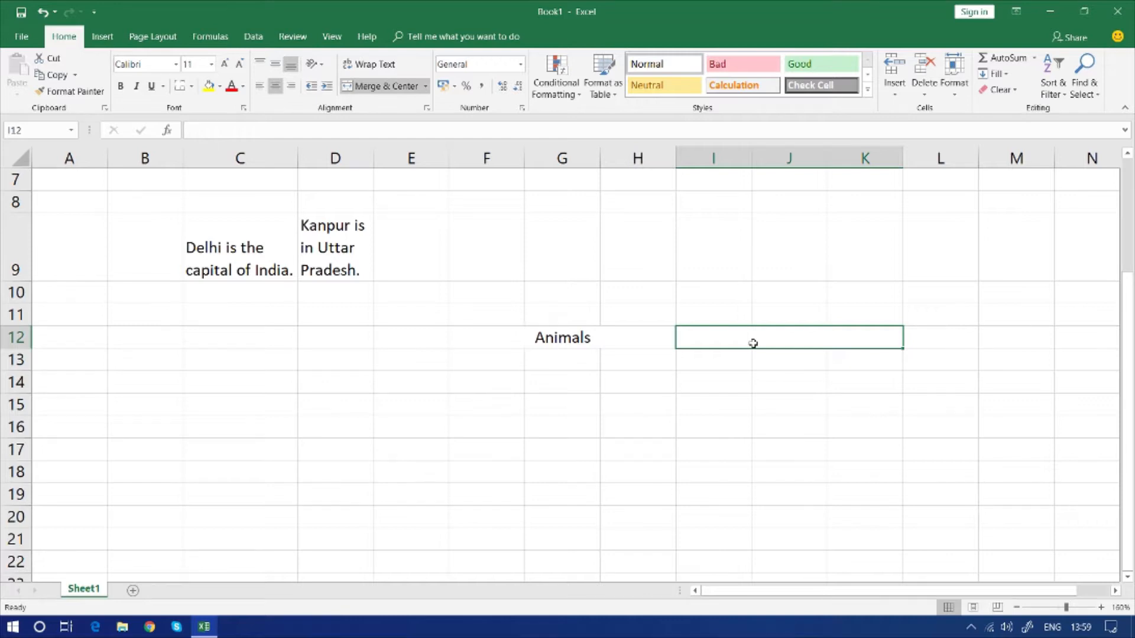
type("A")
key("BackSpace")
type("Machine")
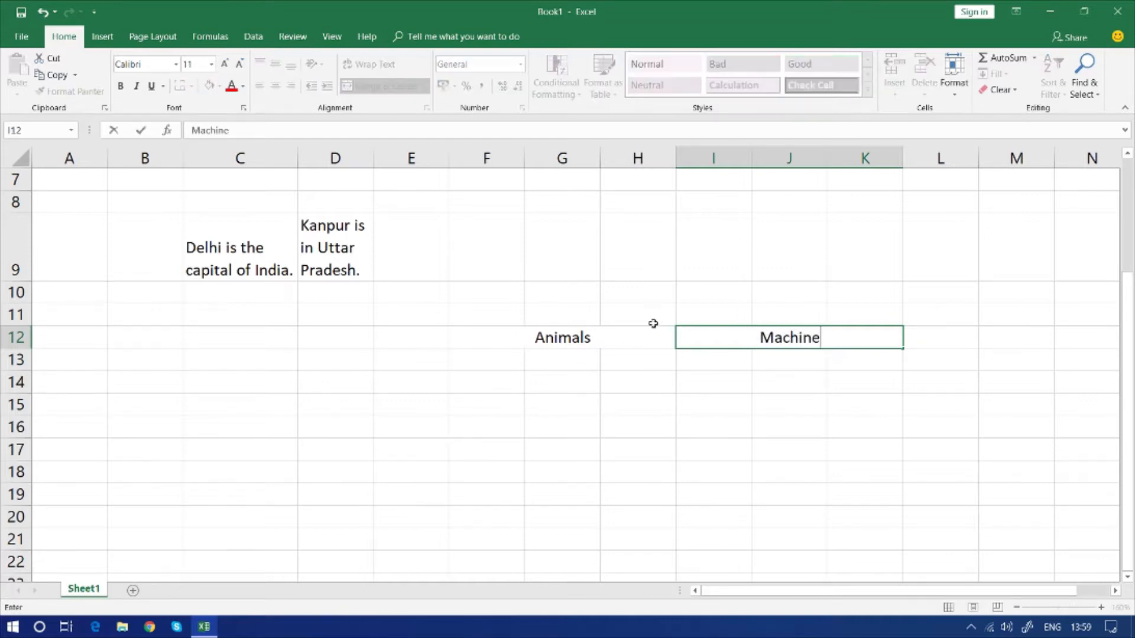
Enter "Cow", "Dog" and "Cat" in F13:H13 under the Animals heading
left_click(508, 359)
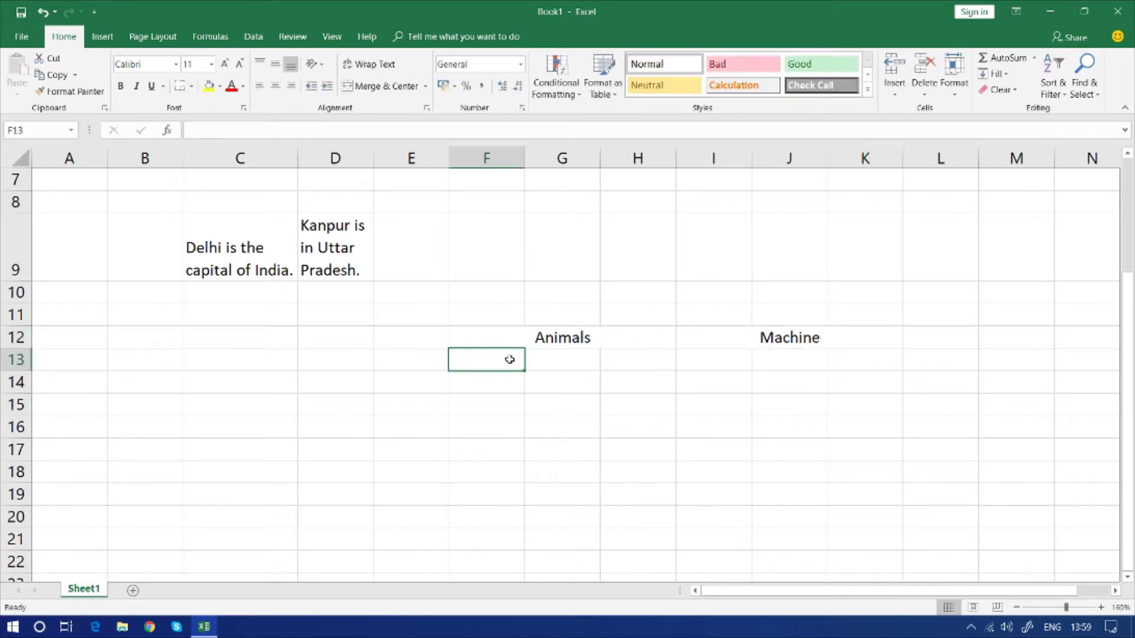
type("Cow")
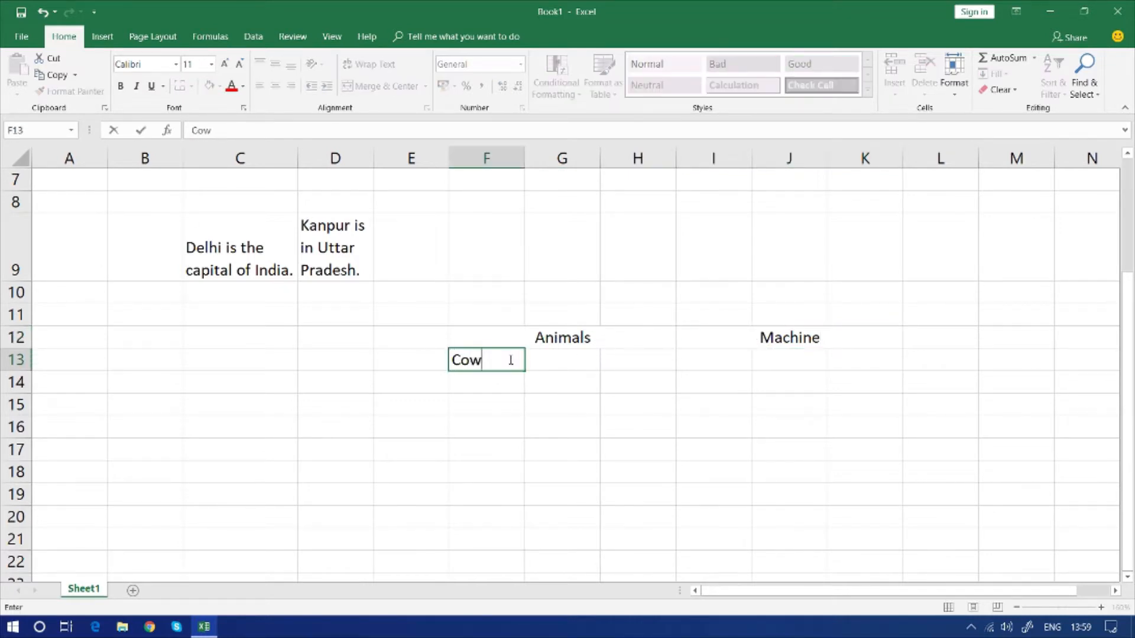
key("Tab")
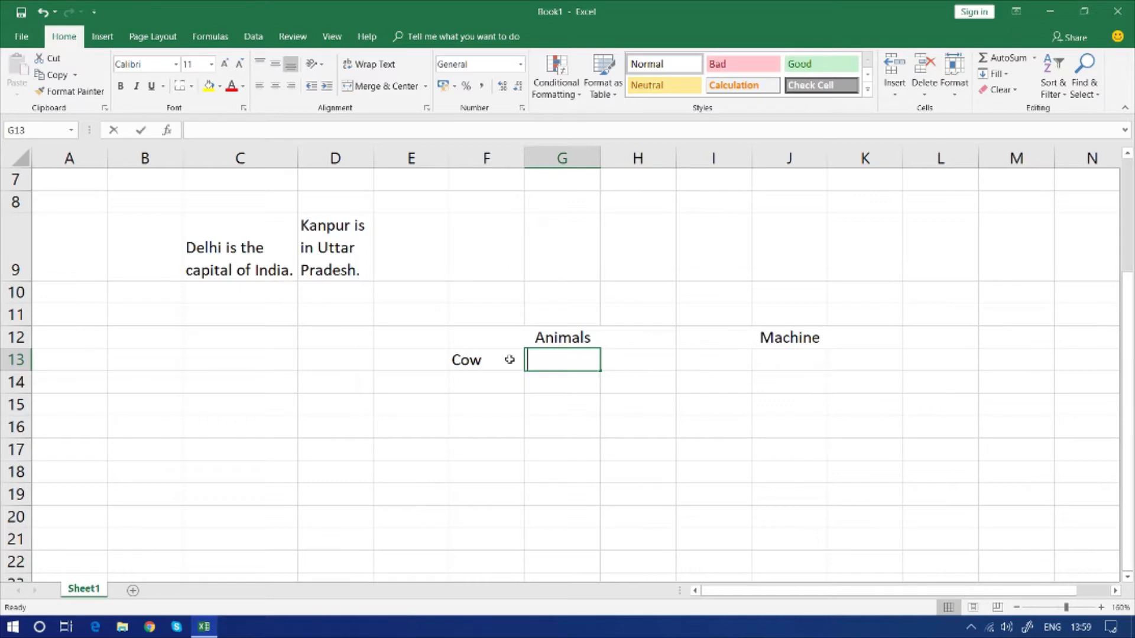
type("Dog")
key("Tab")
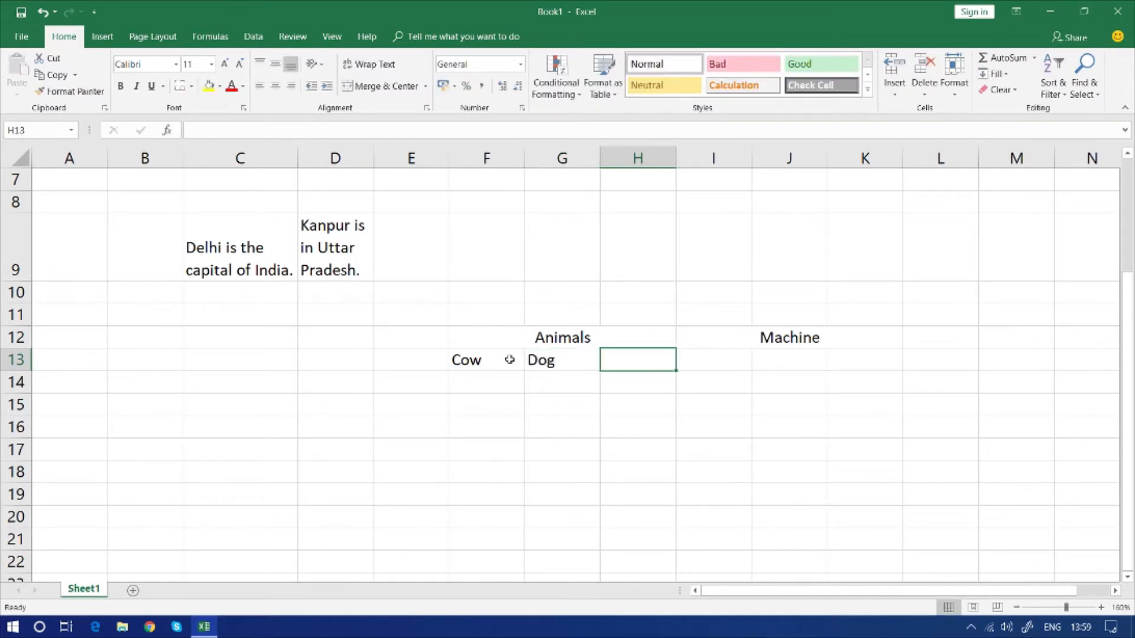
type("Cat")
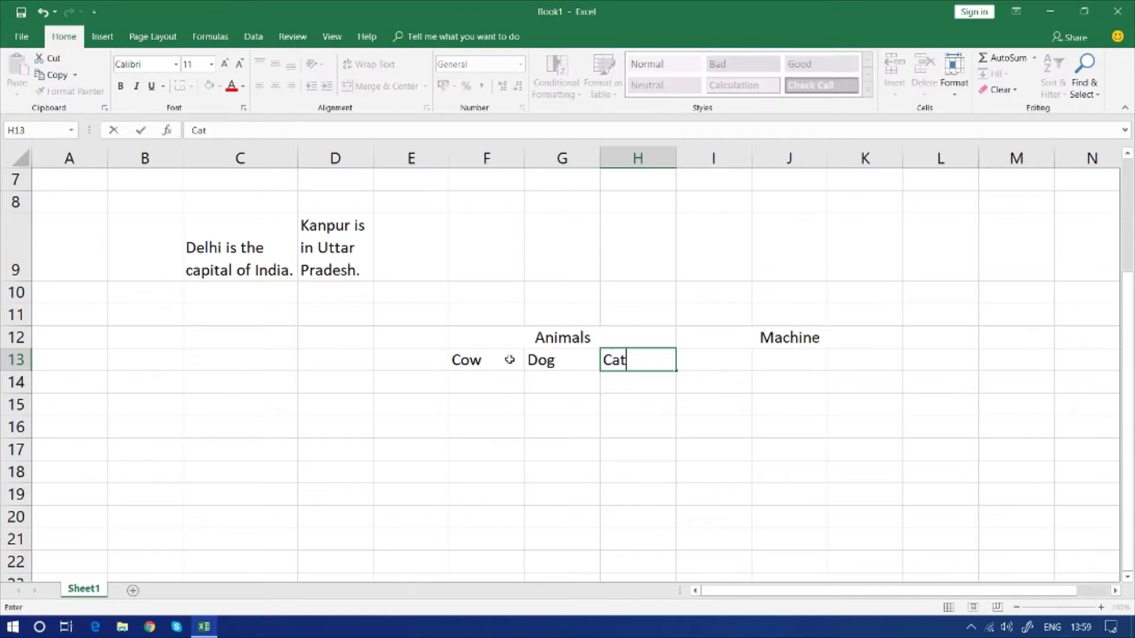
key("Tab")
Enter "Bike", "Bulb" and "Cycle" in I13:K13 under the Machine heading
type("Bike")
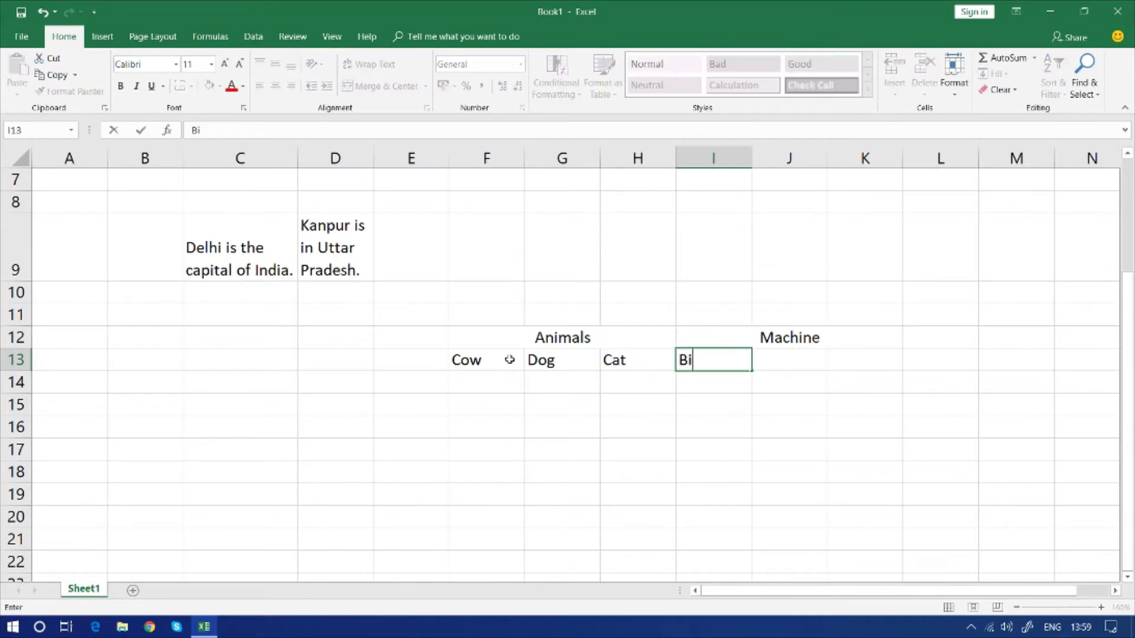
key("Tab")
type("Bulb")
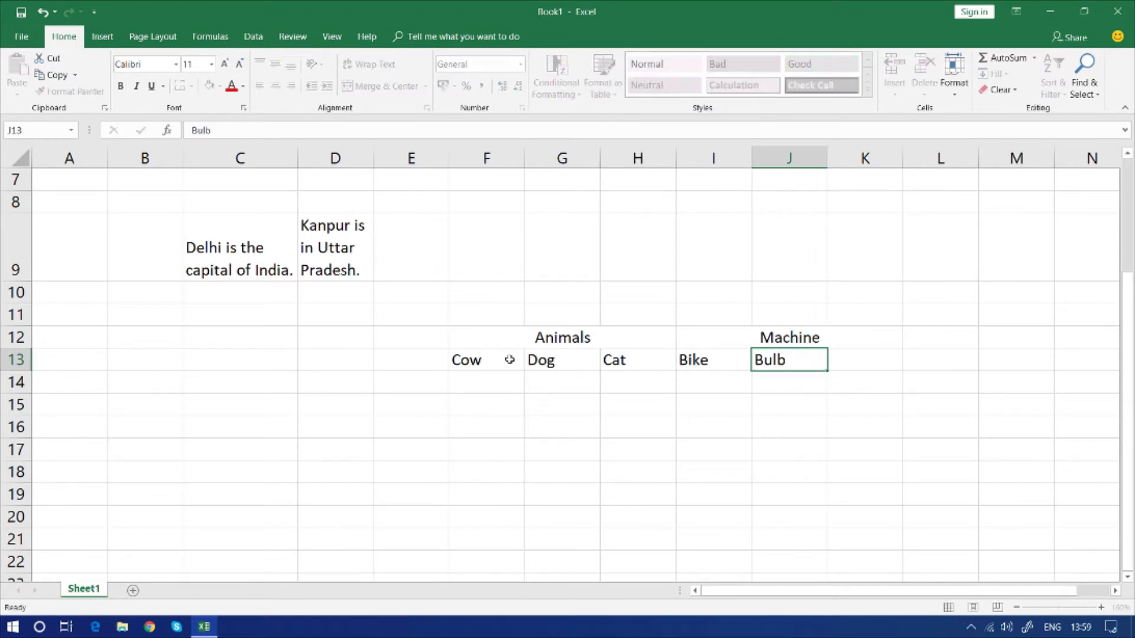
key("Tab")
type("Cycle")
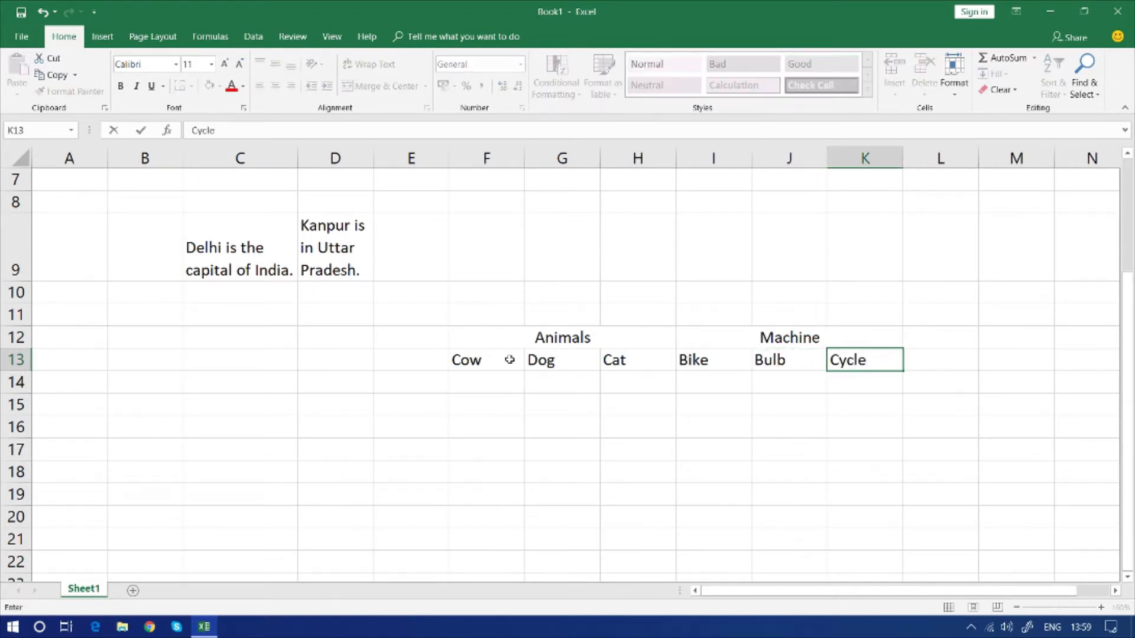
key("Return")
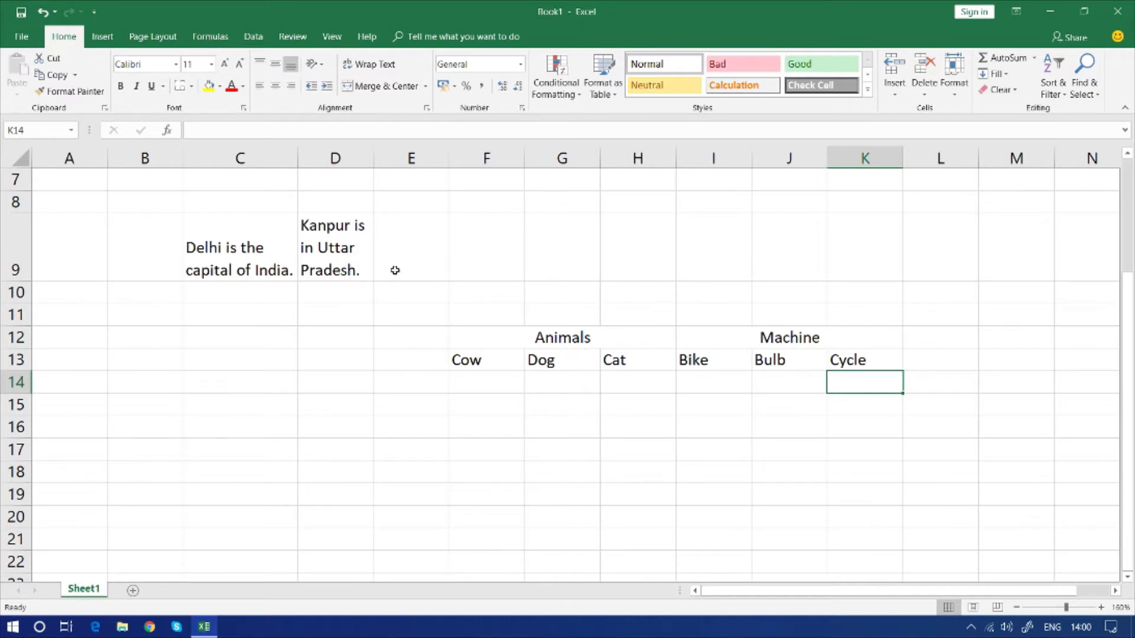
left_click_drag(130, 362, 223, 440)
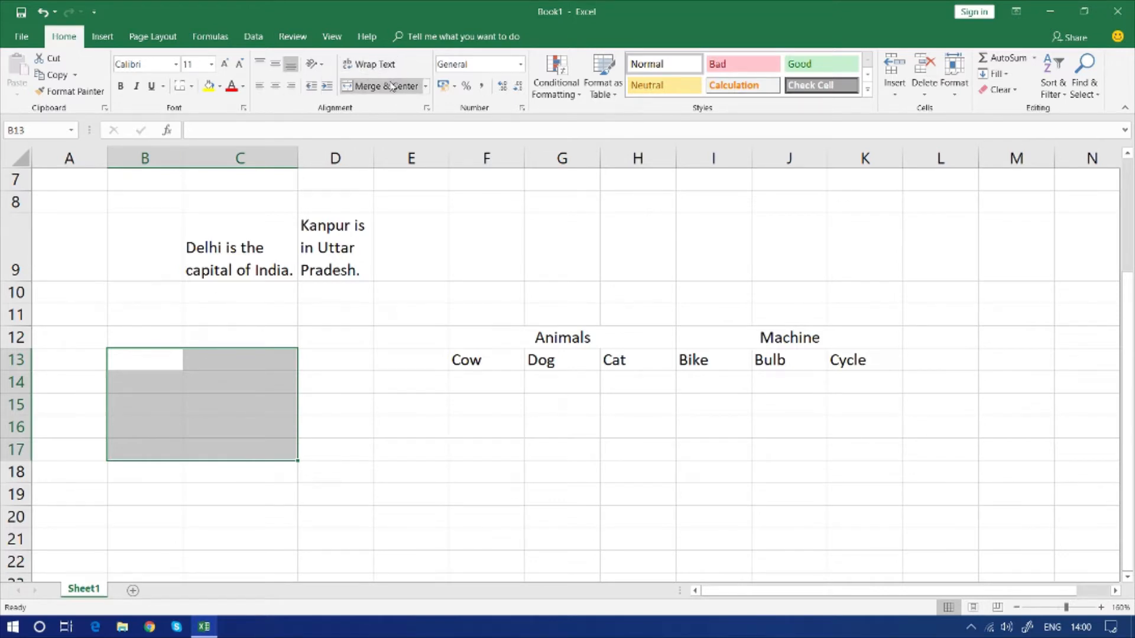
left_click_drag(341, 419, 443, 532)
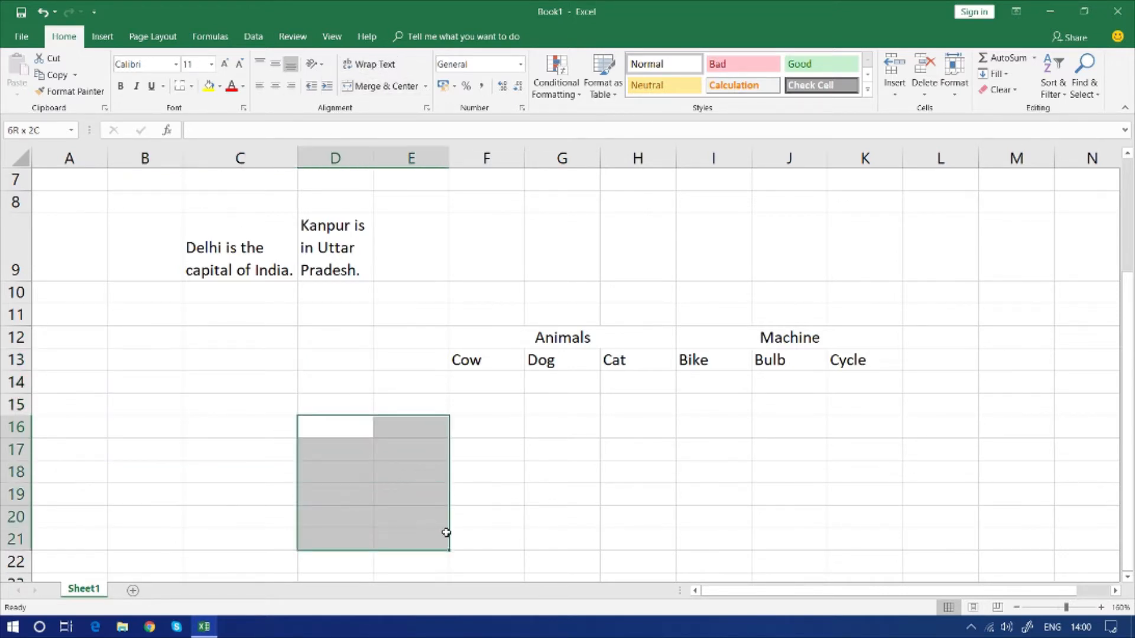
left_click(456, 535)
Merge and center the empty block C14:D18
left_click_drag(239, 382, 367, 476)
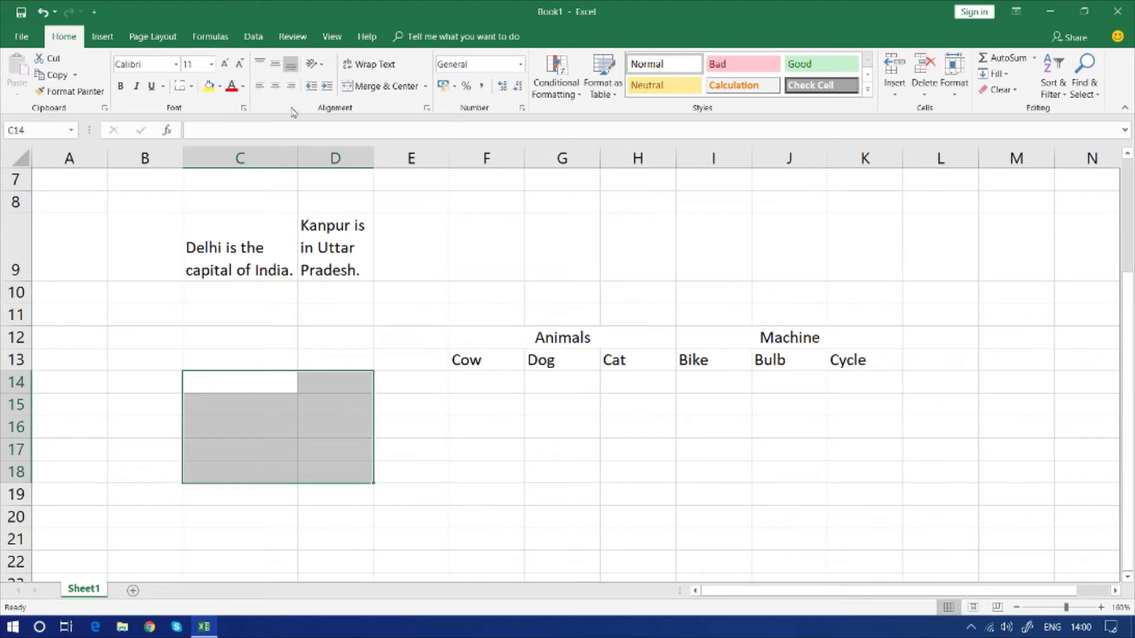
left_click(391, 88)
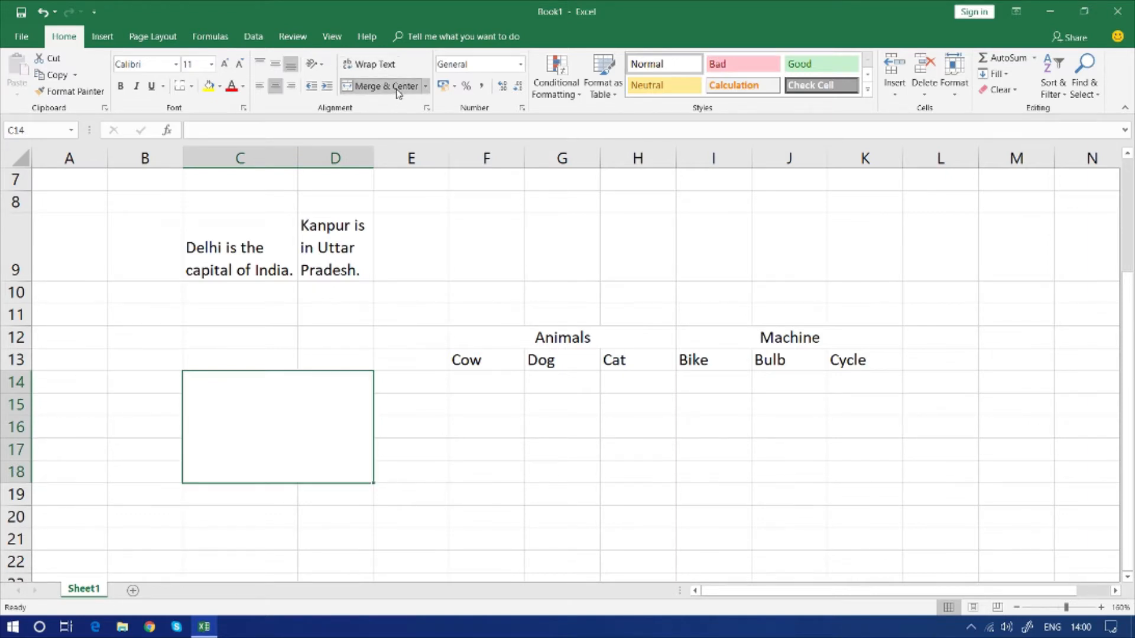
left_click(409, 487)
left_click(305, 438)
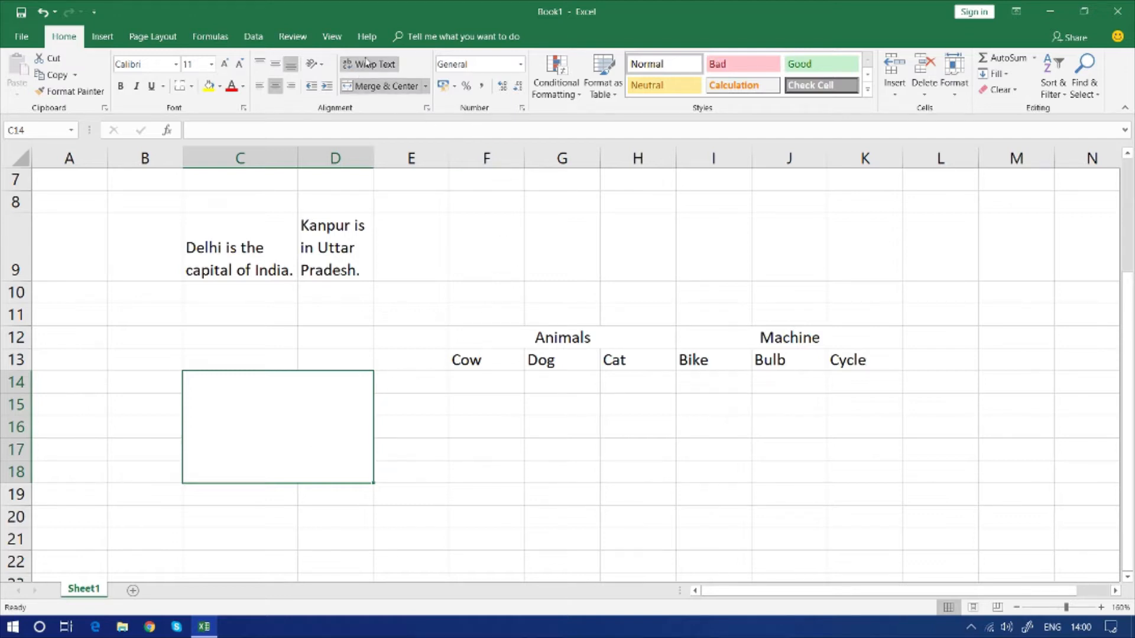
left_click(275, 87)
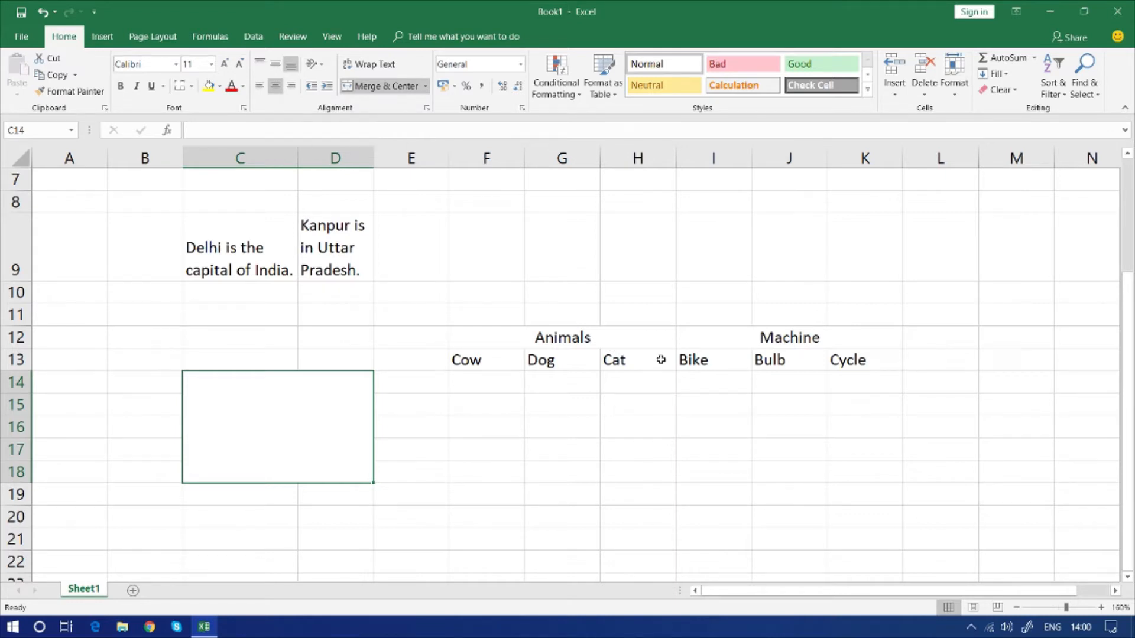
Enter 12331 in H16 and 12321111 in H17, and reselect H17
left_click(537, 448)
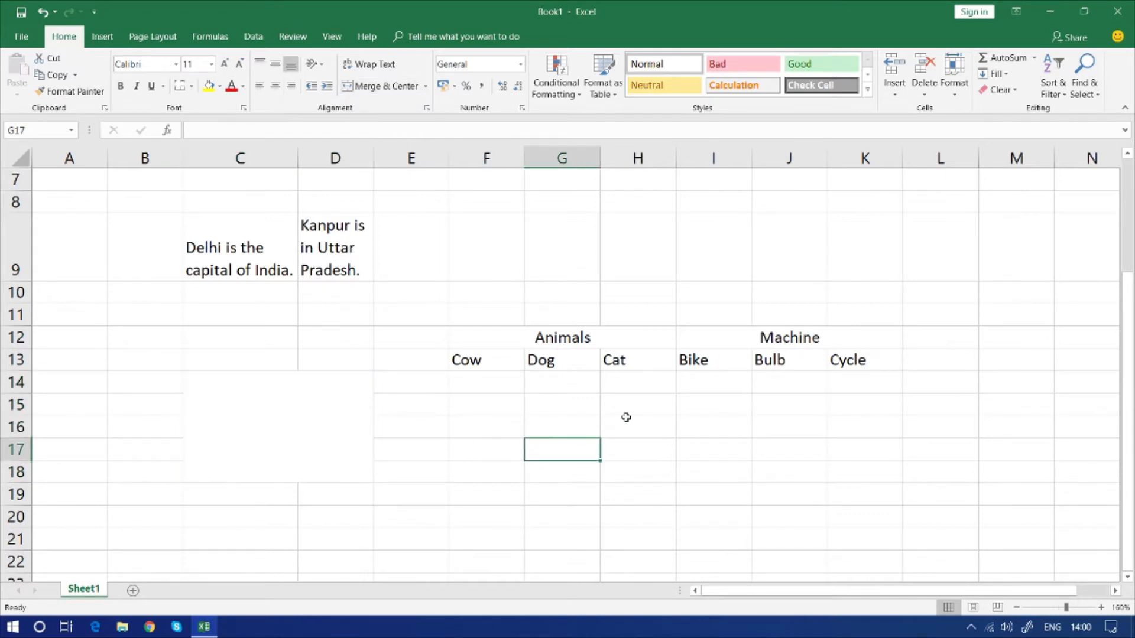
left_click(626, 419)
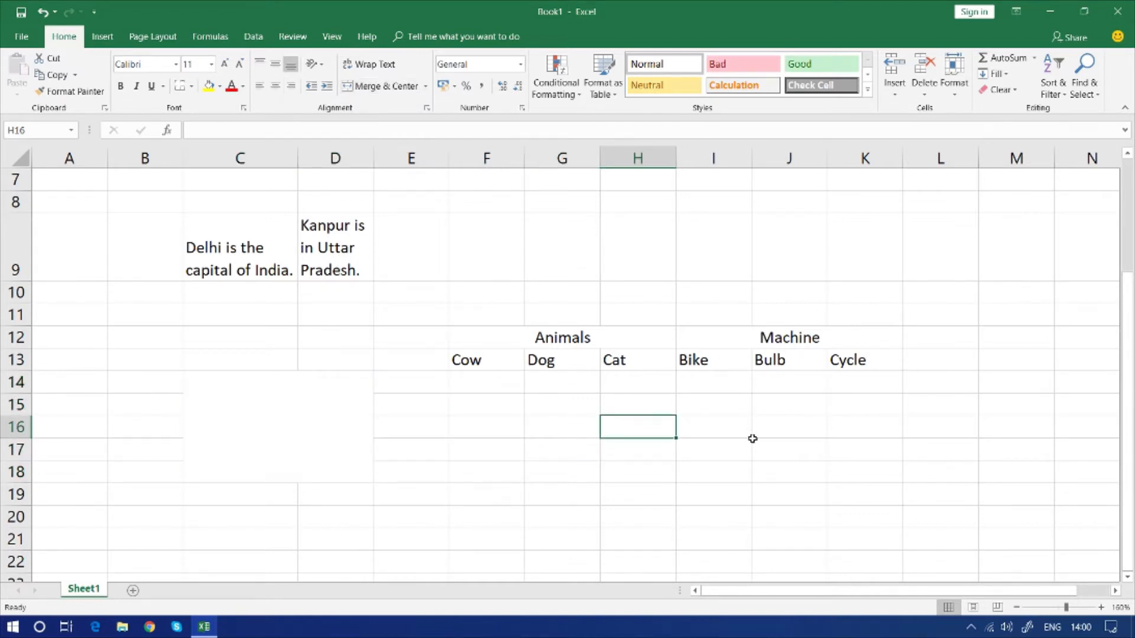
type("12331")
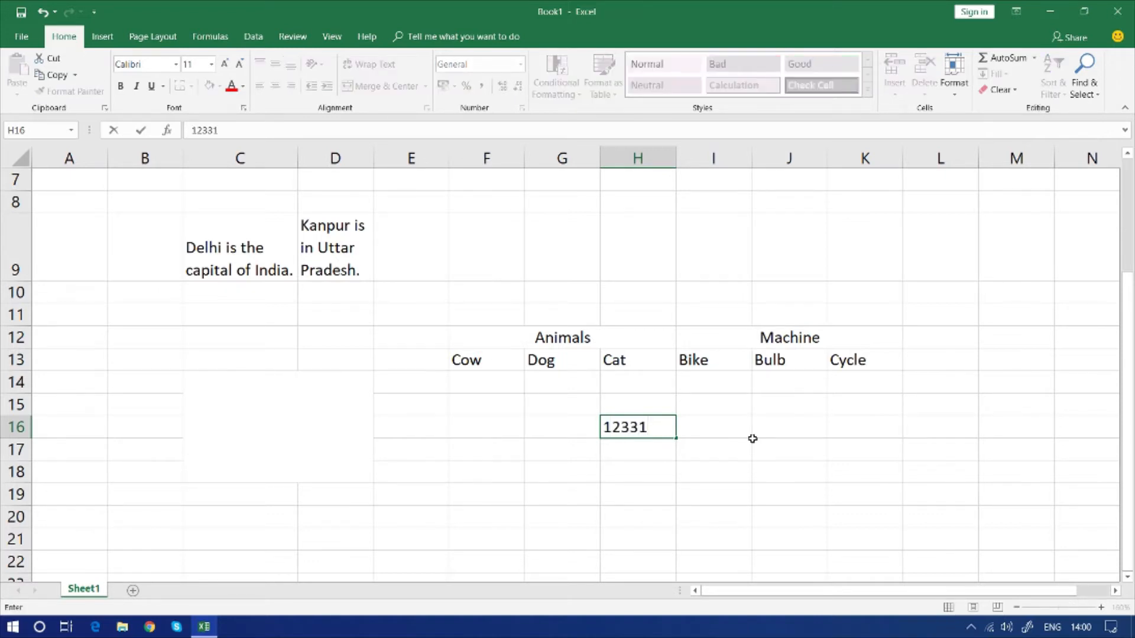
key("Return")
type("12321111")
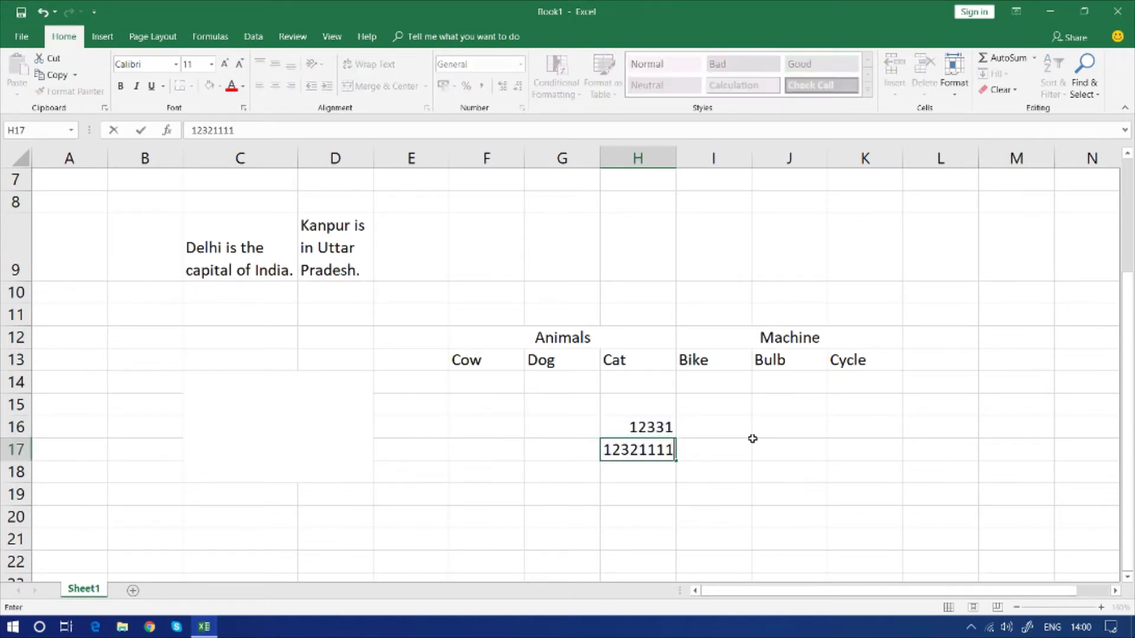
key("Return")
key("Up")
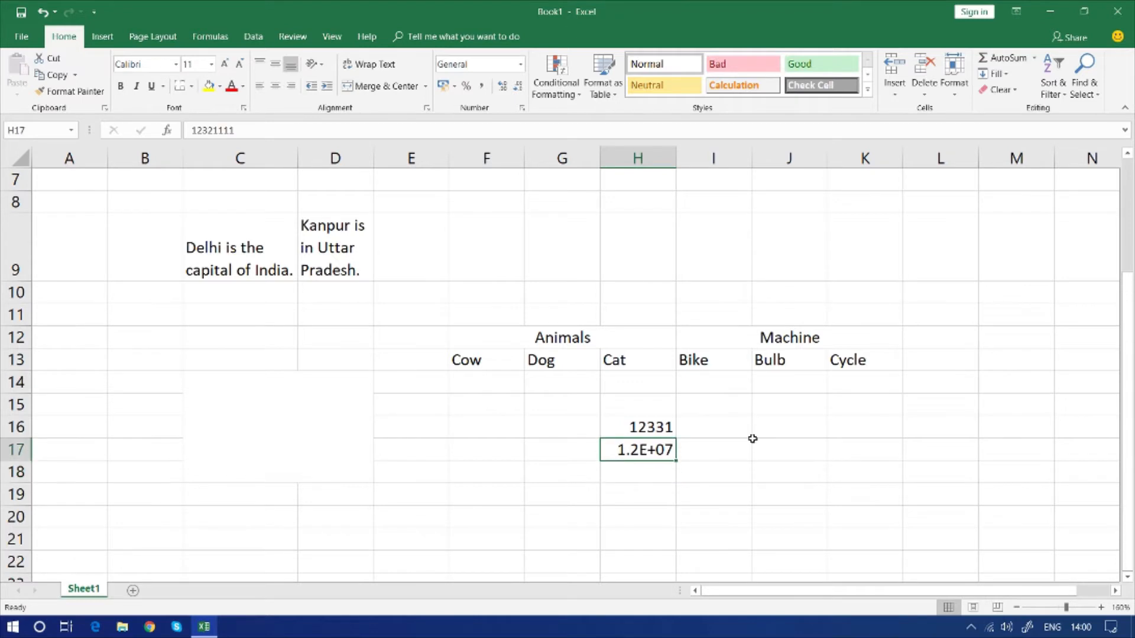
Enter 1200, 45 and 767 in H17:H19, replacing the existing number in H17
type("1200")
key("Return")
key("Down")
key("Up")
type("45")
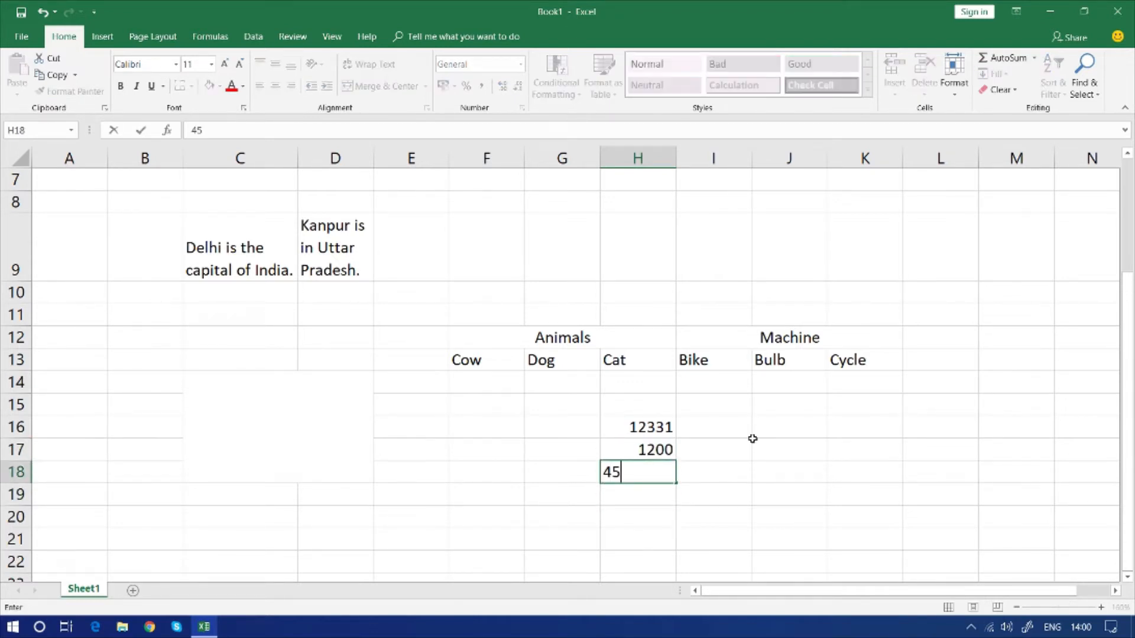
key("Return")
type("767")
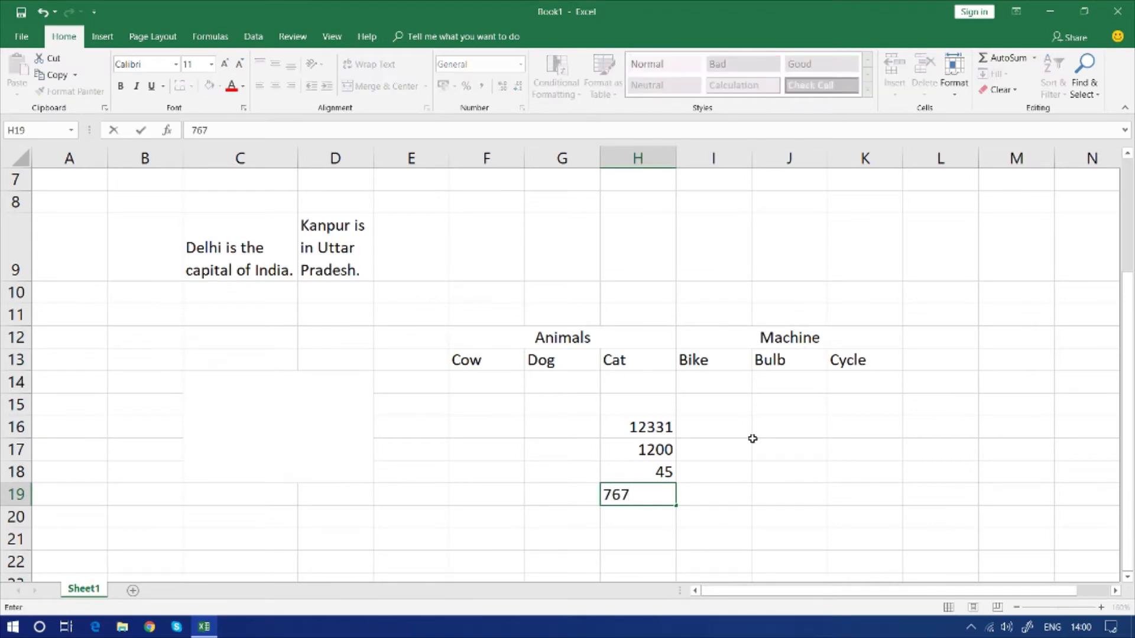
key("Return")
key("Up")
key("Up")
key("Up")
key("Up")
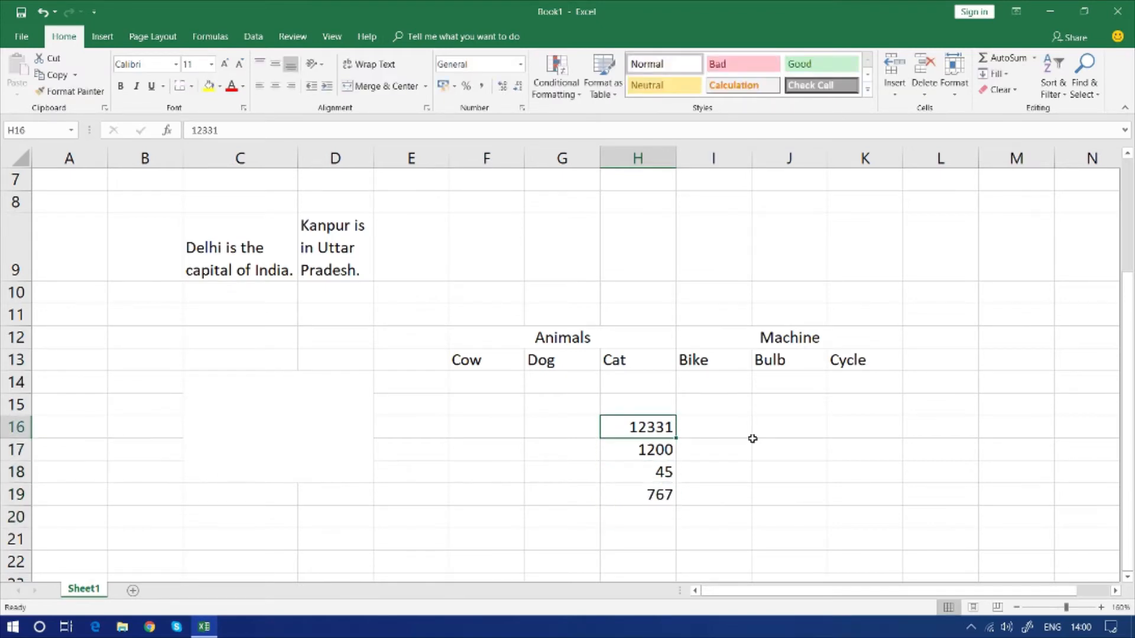
Apply the ₹ English (India) accounting format to the numbers in H16:H19
left_click(662, 495)
left_click_drag(662, 495, 650, 427)
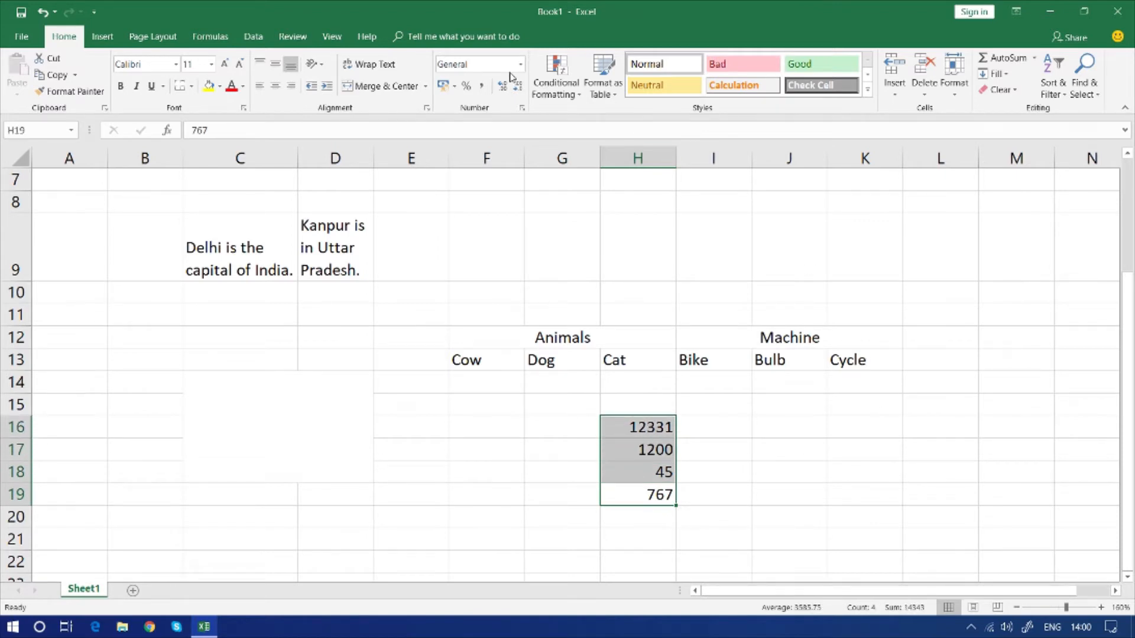
left_click(454, 87)
left_click(454, 88)
left_click(455, 88)
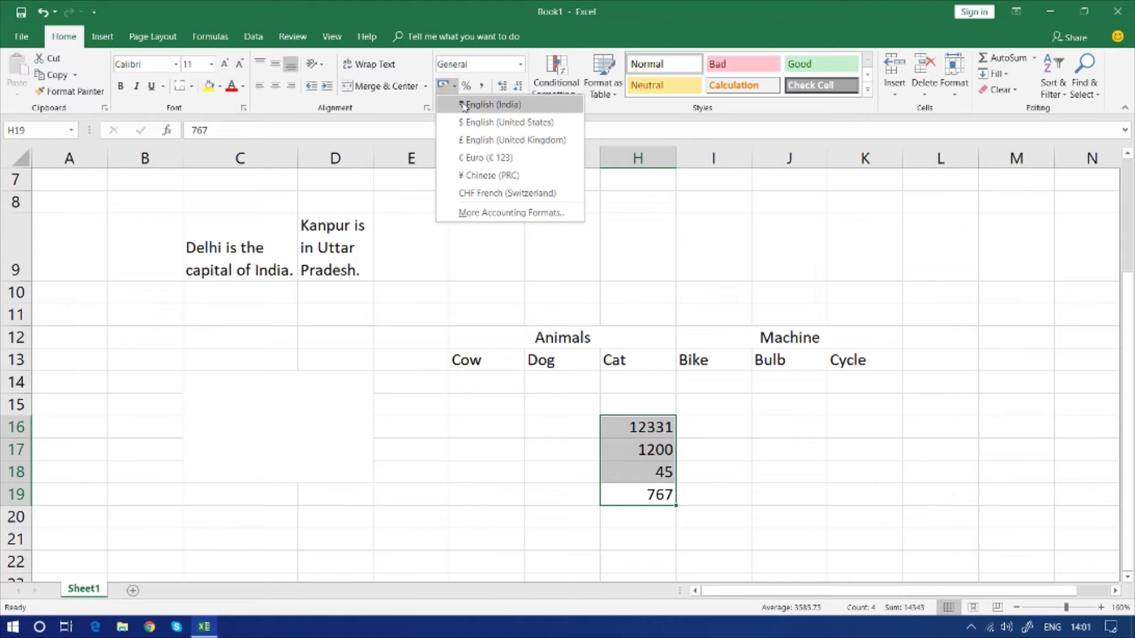
left_click(464, 105)
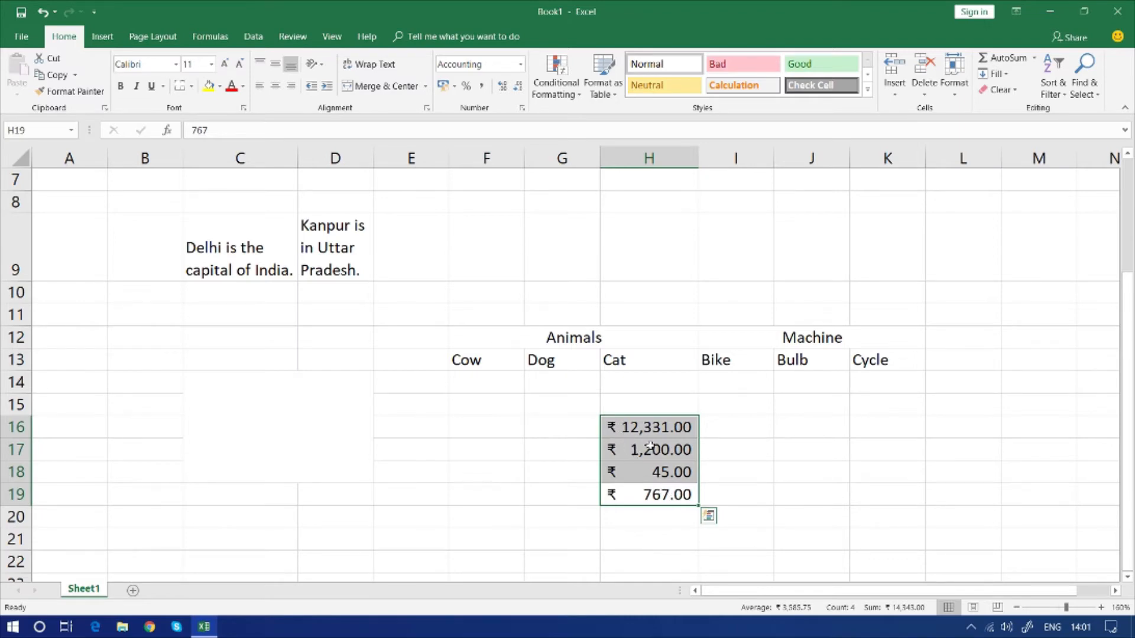
Switch the H16:H19 accounting format to $ English (United States) and back to ₹ English (India)
left_click(454, 86)
left_click(466, 126)
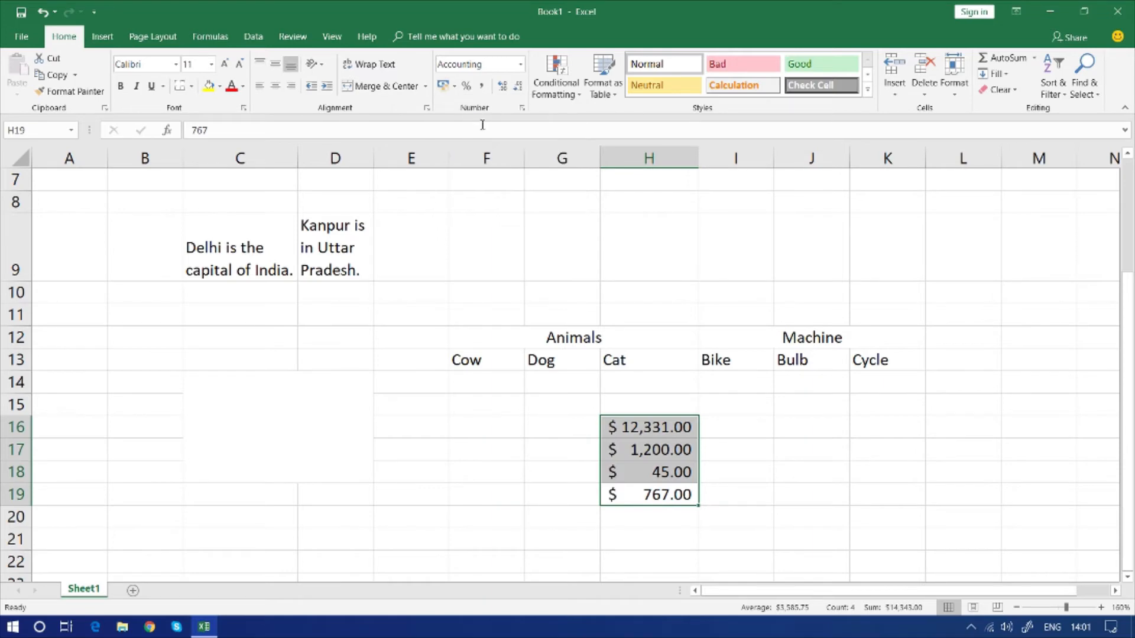
left_click(454, 86)
left_click(464, 107)
Increase the decimal places of the rupee amounts in H16:H19 and reduce them to one decimal
left_click(502, 86)
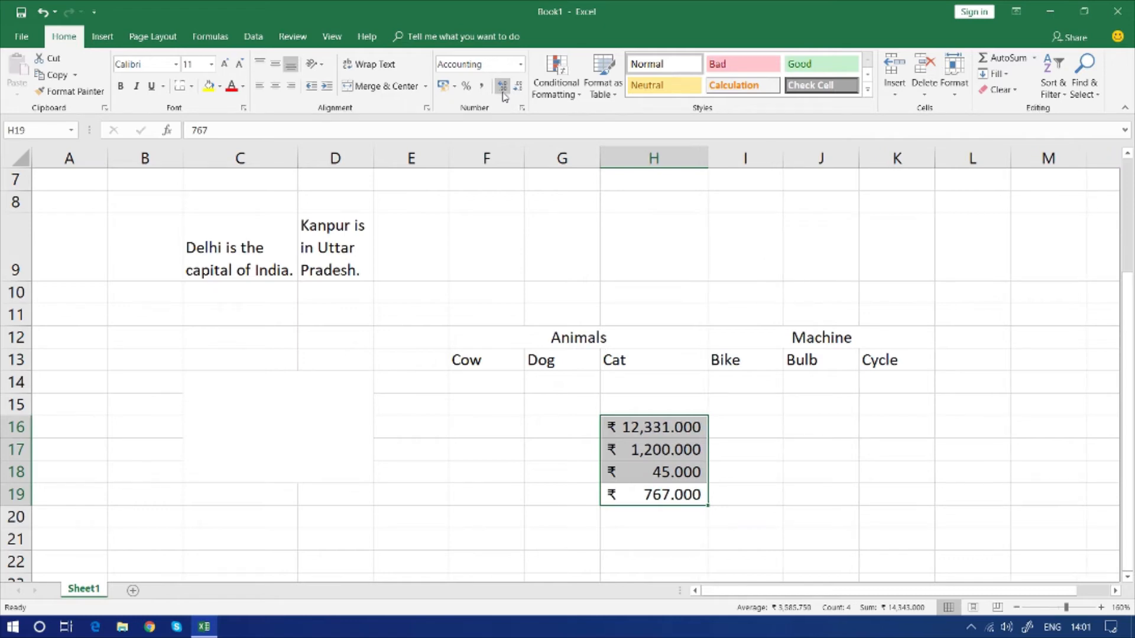
left_click(503, 87)
left_click(502, 87)
left_click(517, 87)
left_click(518, 87)
left_click(518, 87)
left_click(518, 86)
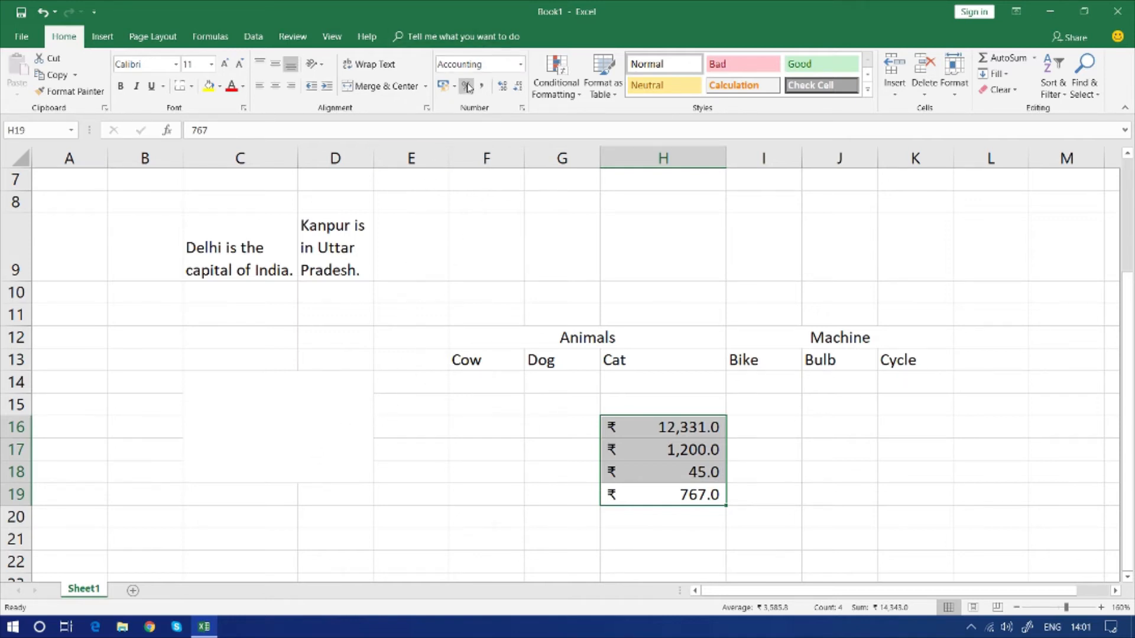
Format J15:J19 with the Percent style and enter 12% in J15 and 14% in J16
left_click_drag(836, 406, 844, 498)
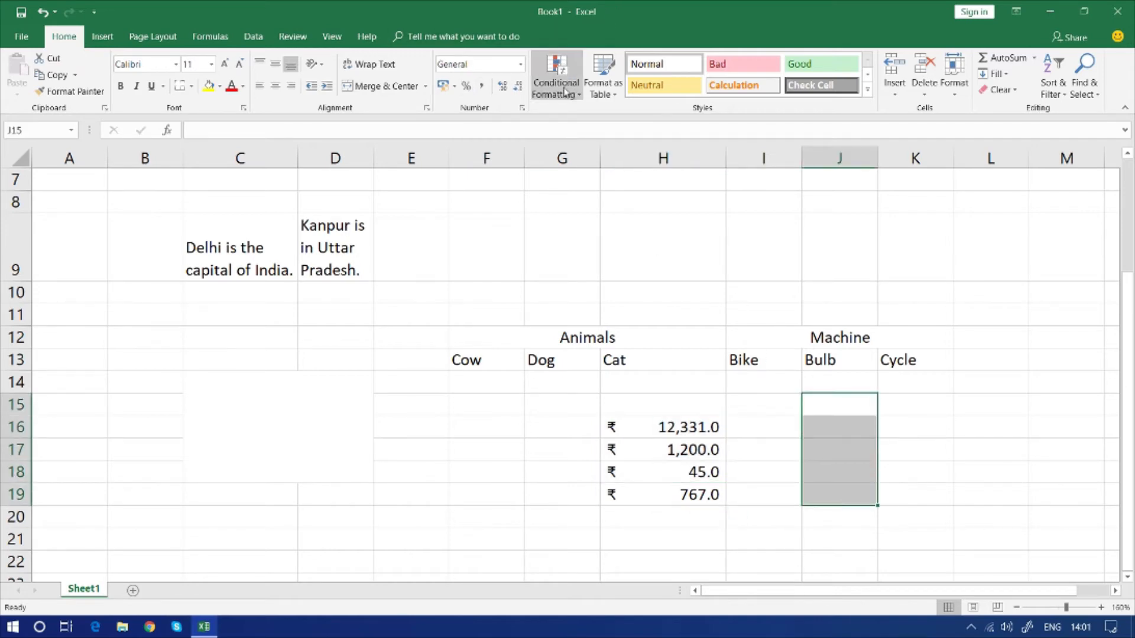
left_click(466, 86)
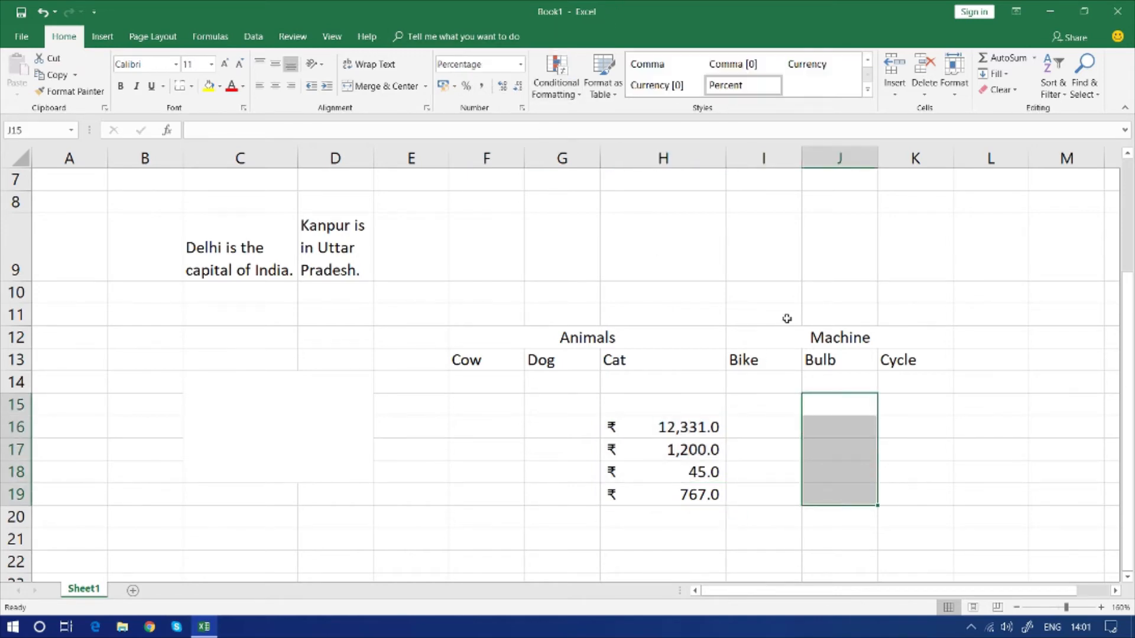
left_click(843, 412)
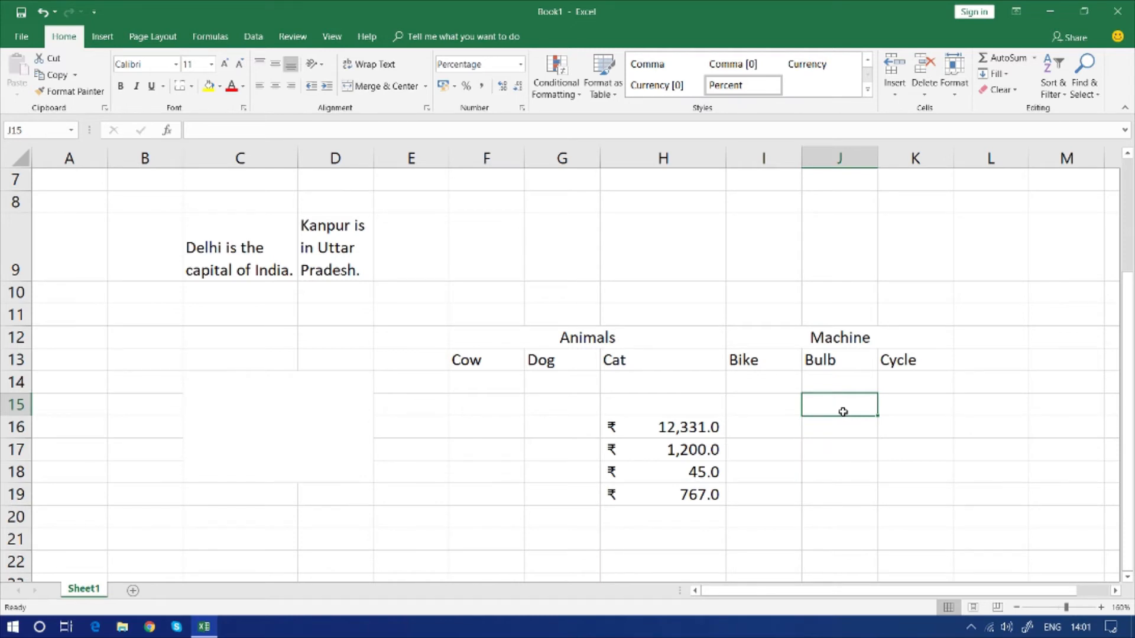
type("12")
key("Return")
type("14")
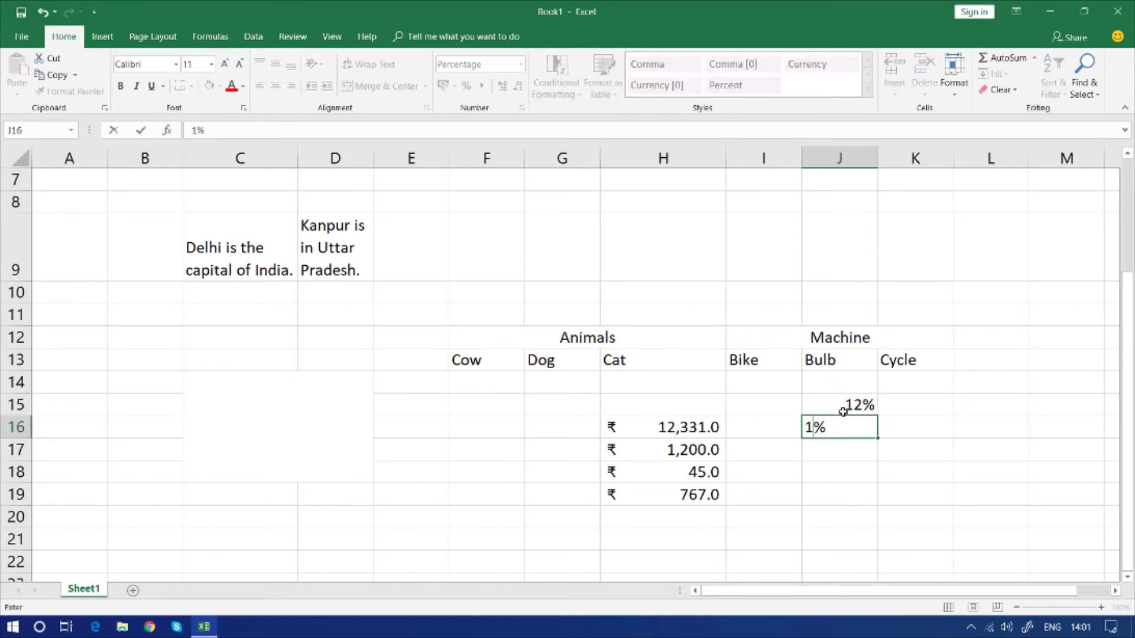
key("Return")
Enter 25%, 24% and 47% in J17:J19 below the existing percentages
key("Right")
key("Left")
type("25")
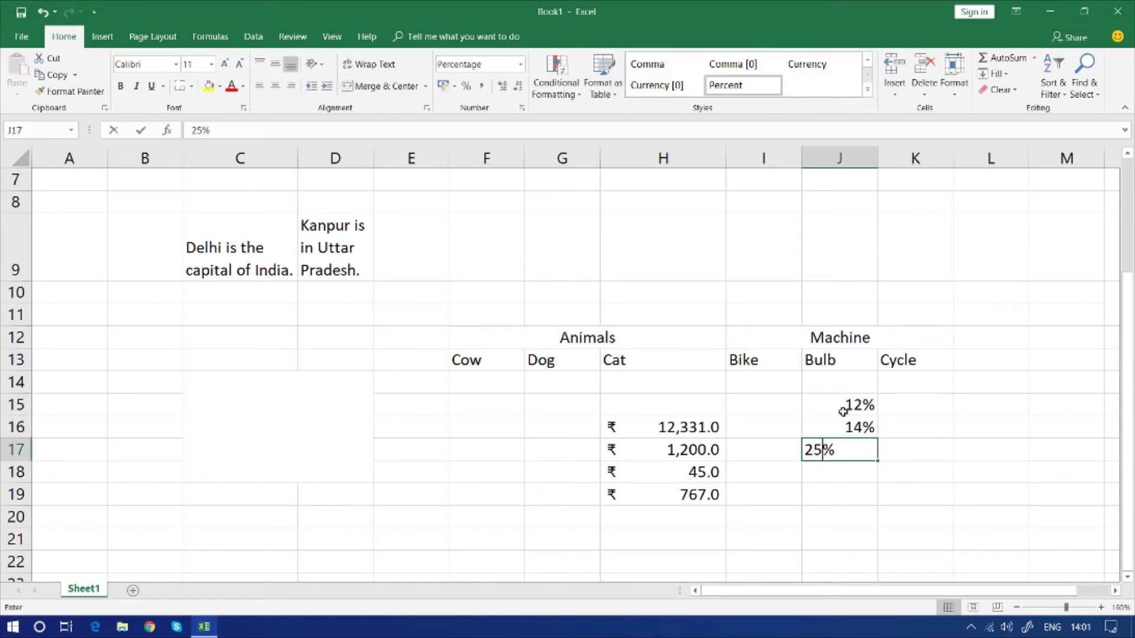
key("Left")
key("Right")
key("Down")
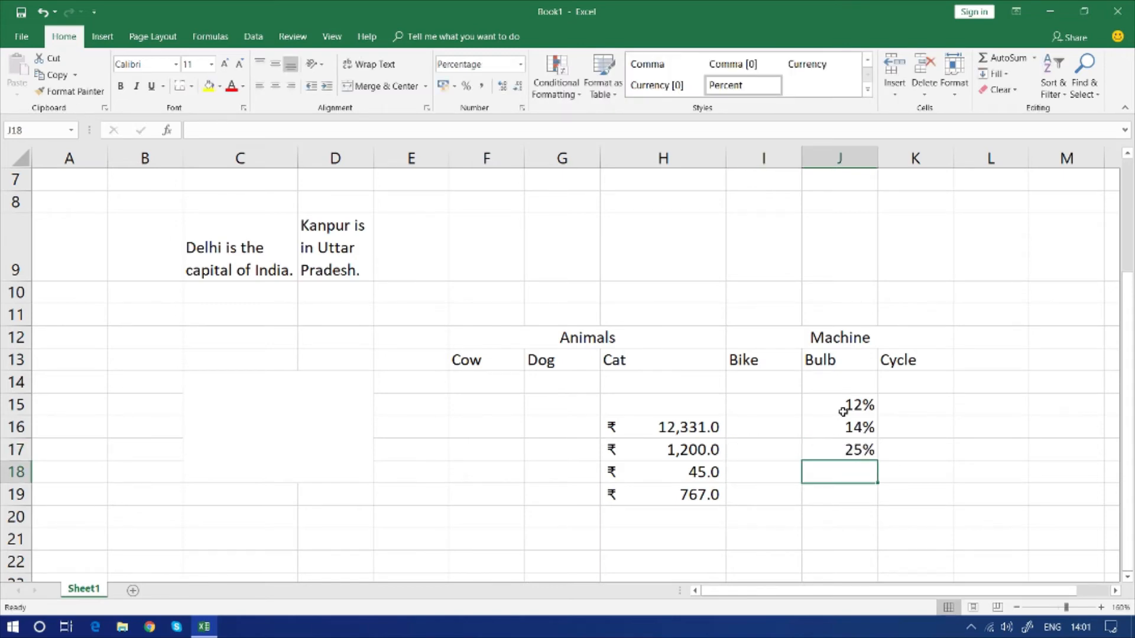
type("24")
key("Return")
type("47")
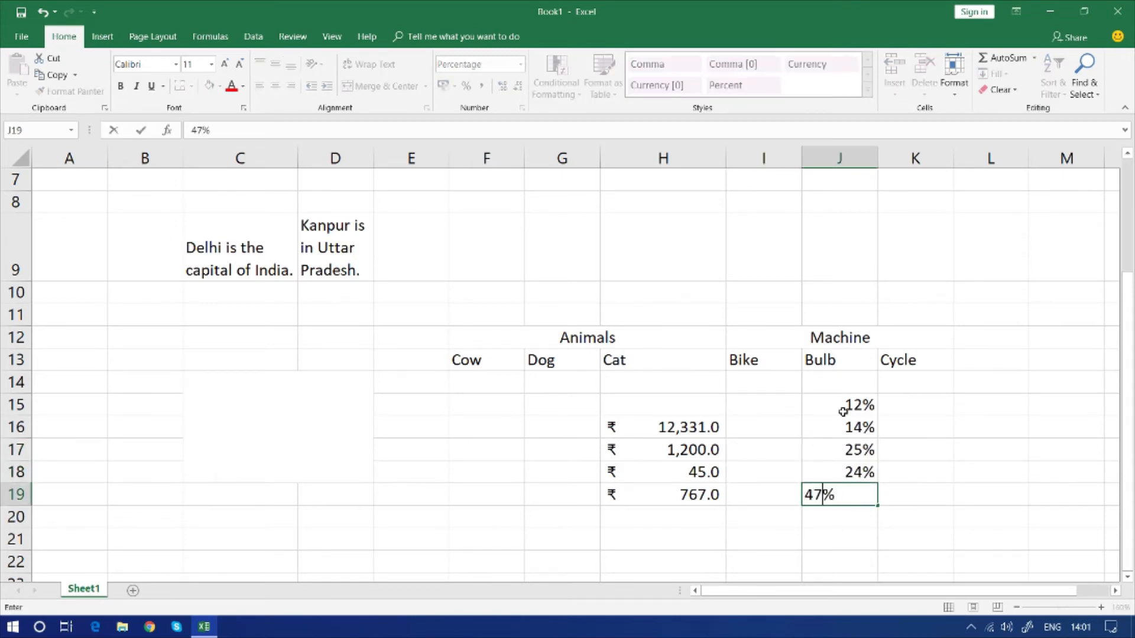
key("Return")
key("Up")
key("Up")
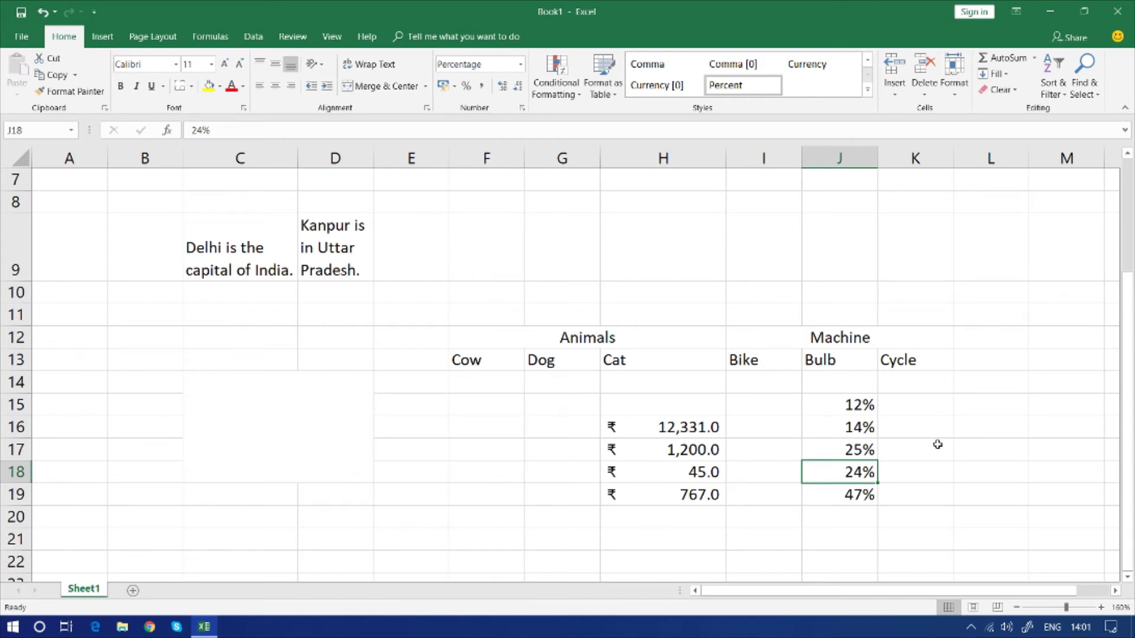
Clear the contents of B9:L20 and look over the list of available number formats
left_click_drag(1005, 519, 126, 248)
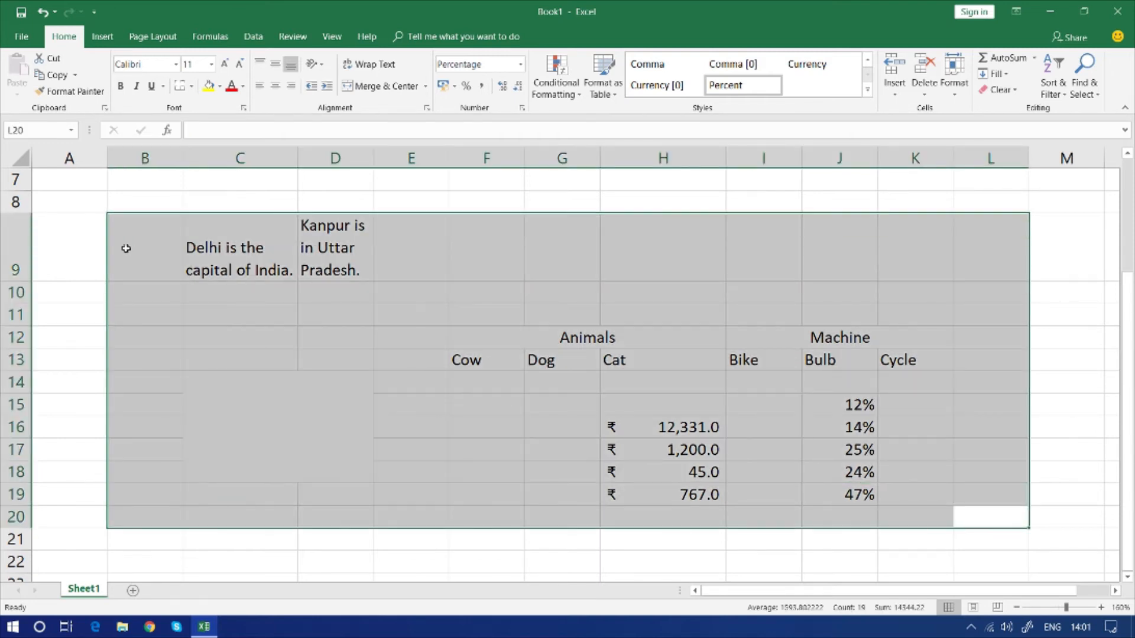
key("Delete")
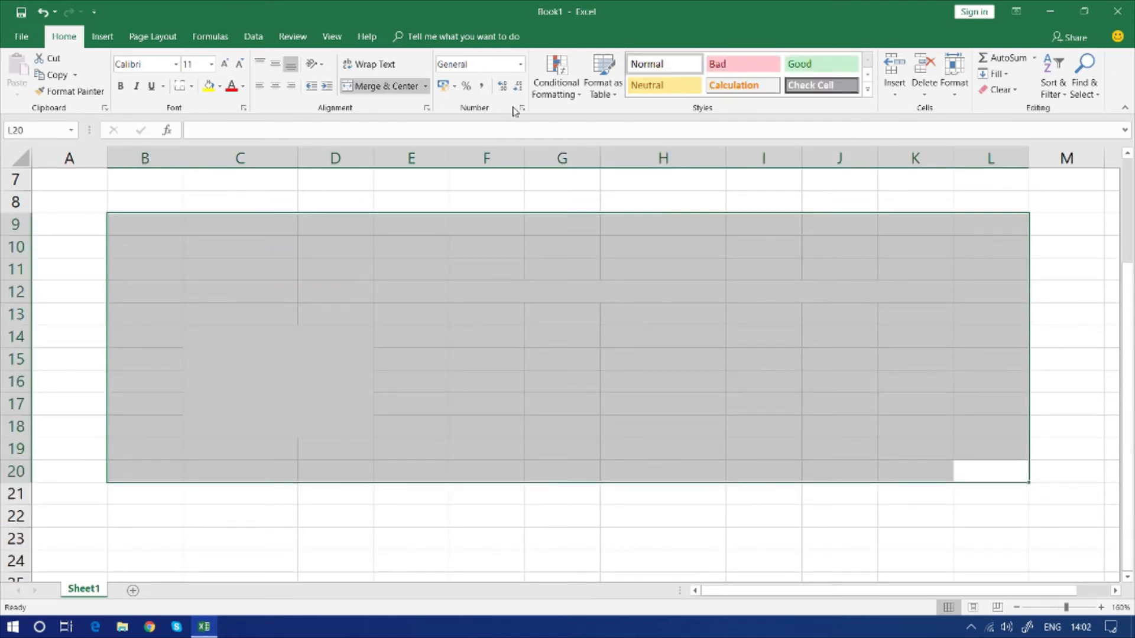
left_click(522, 65)
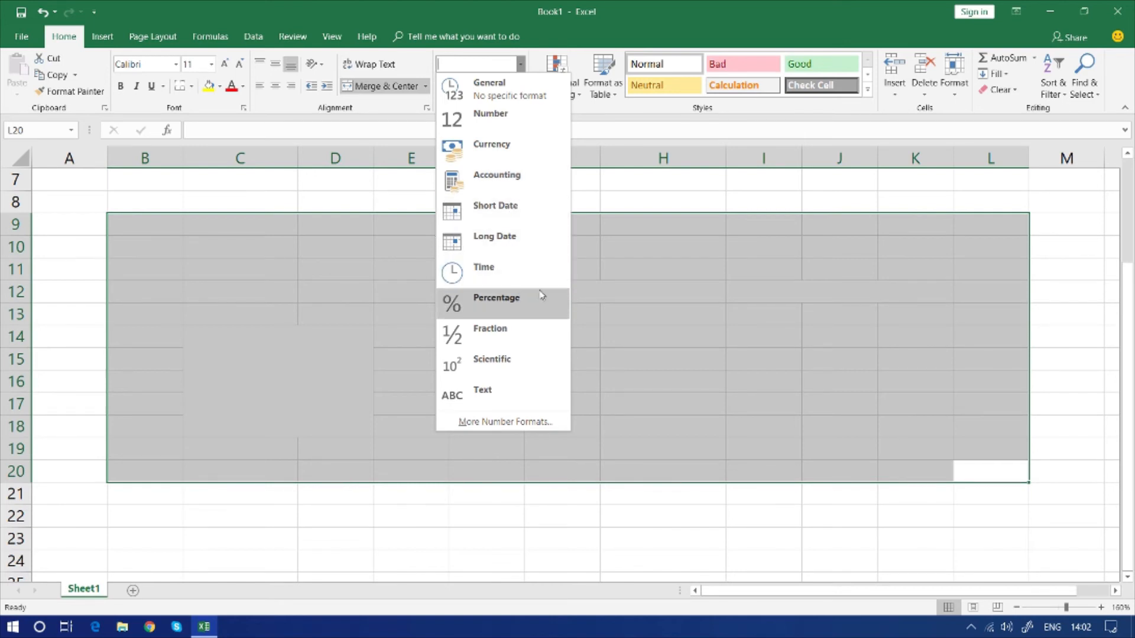
left_click(703, 220)
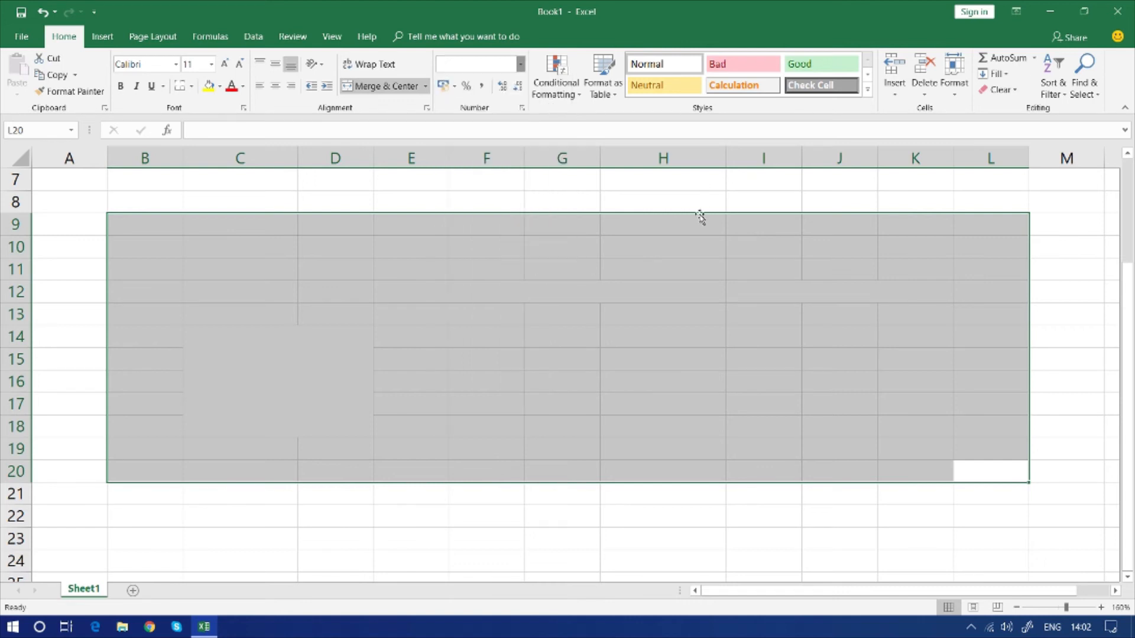
left_click(643, 198)
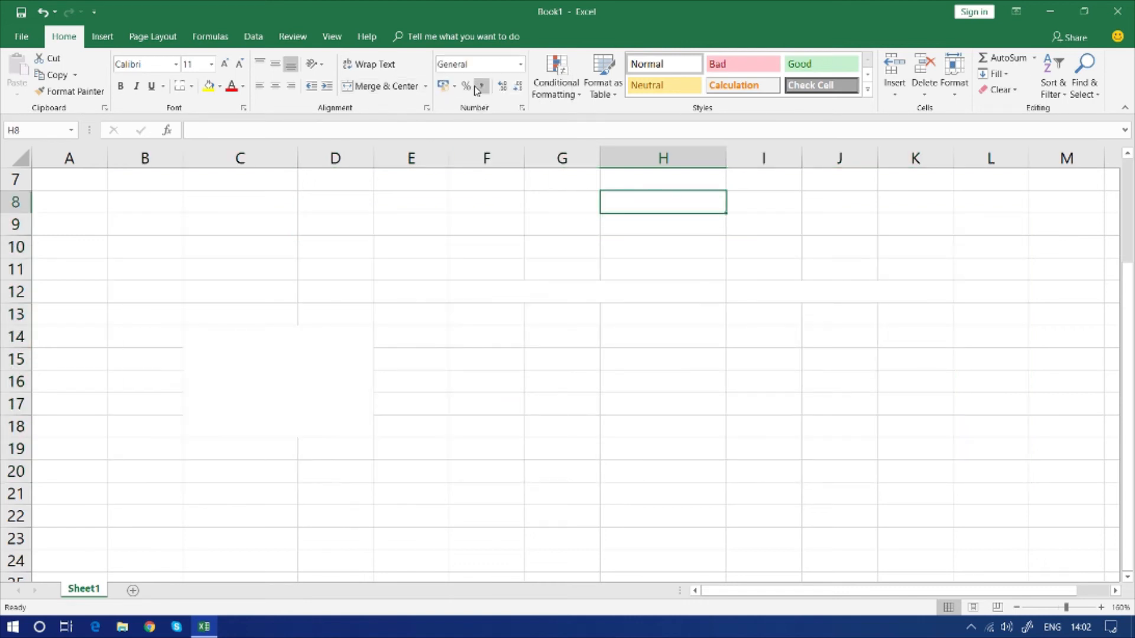
Enter 123300 in E8 and apply the Comma style to it
left_click(446, 209)
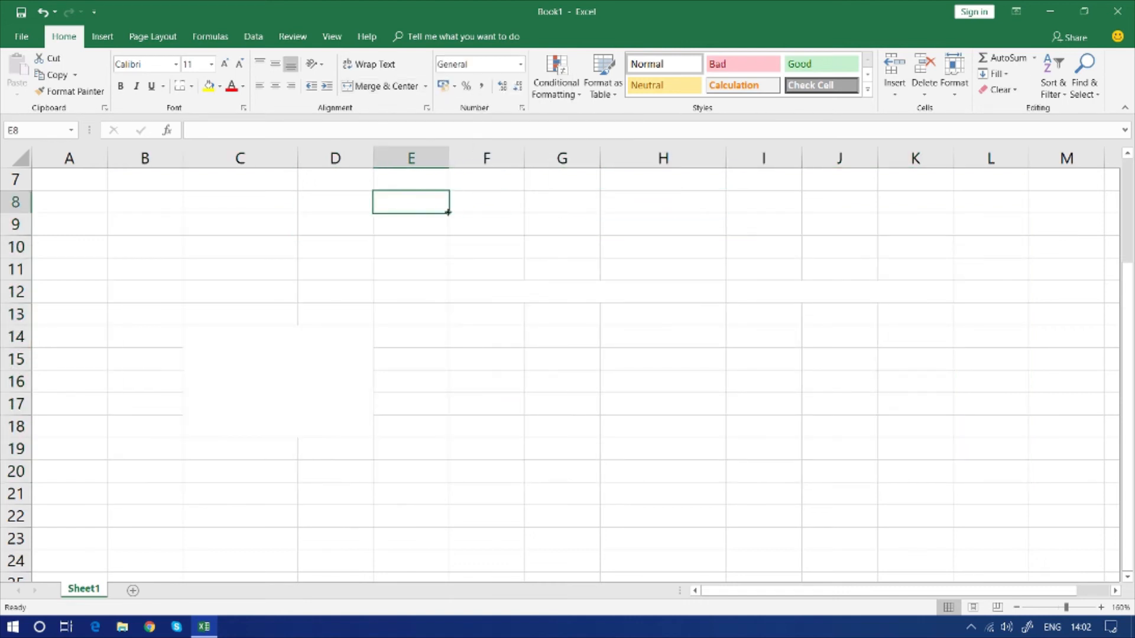
type("1233000")
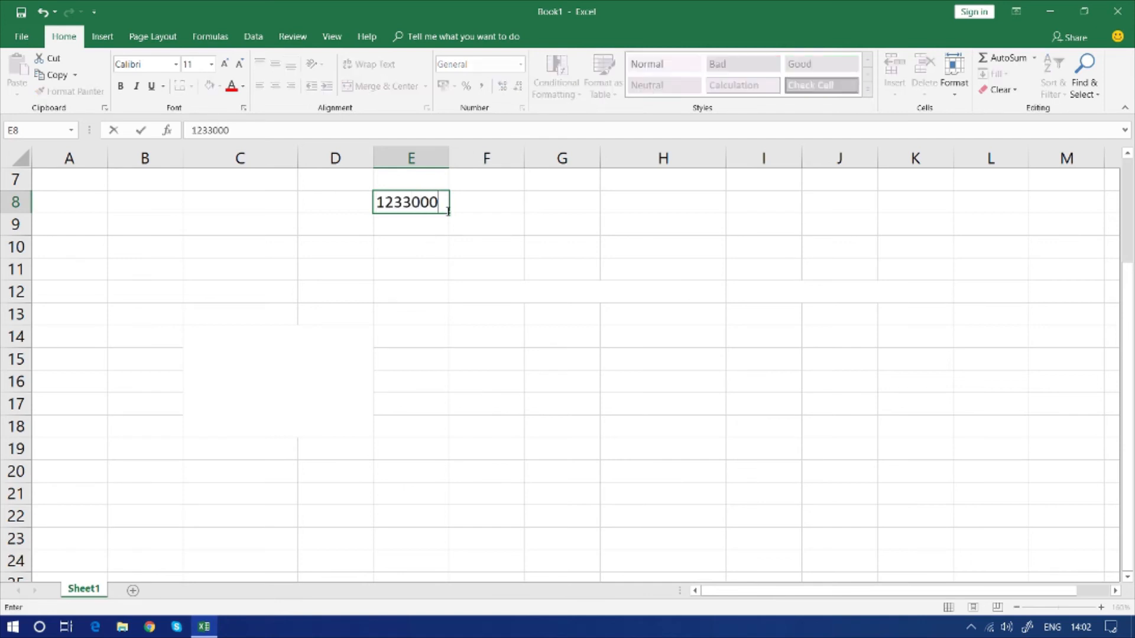
key("BackSpace")
key("Return")
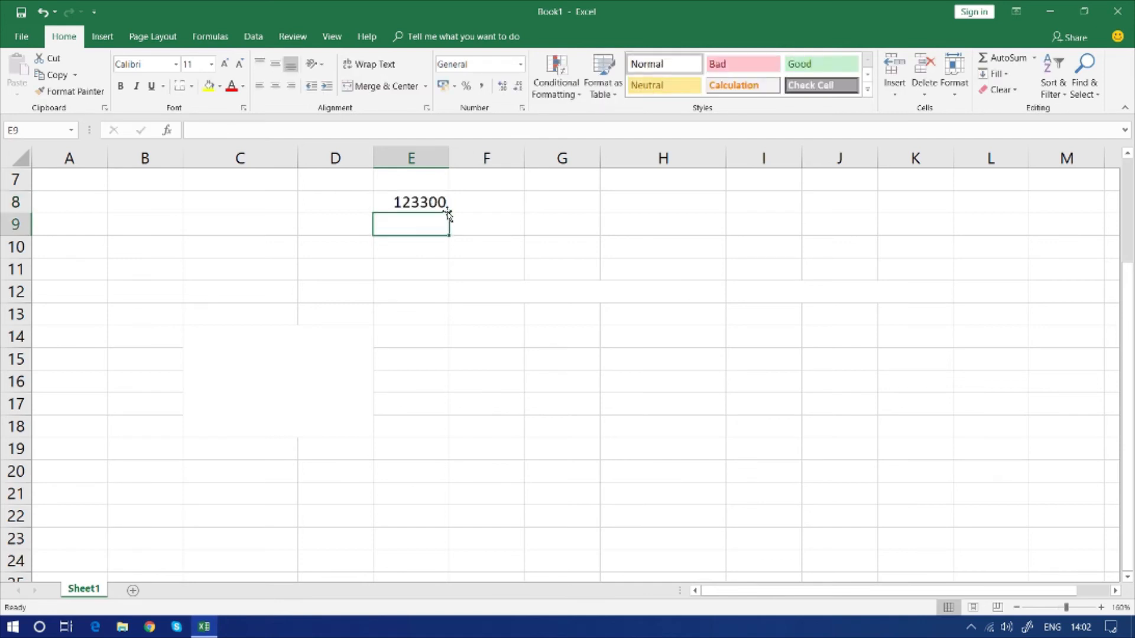
left_click(433, 205)
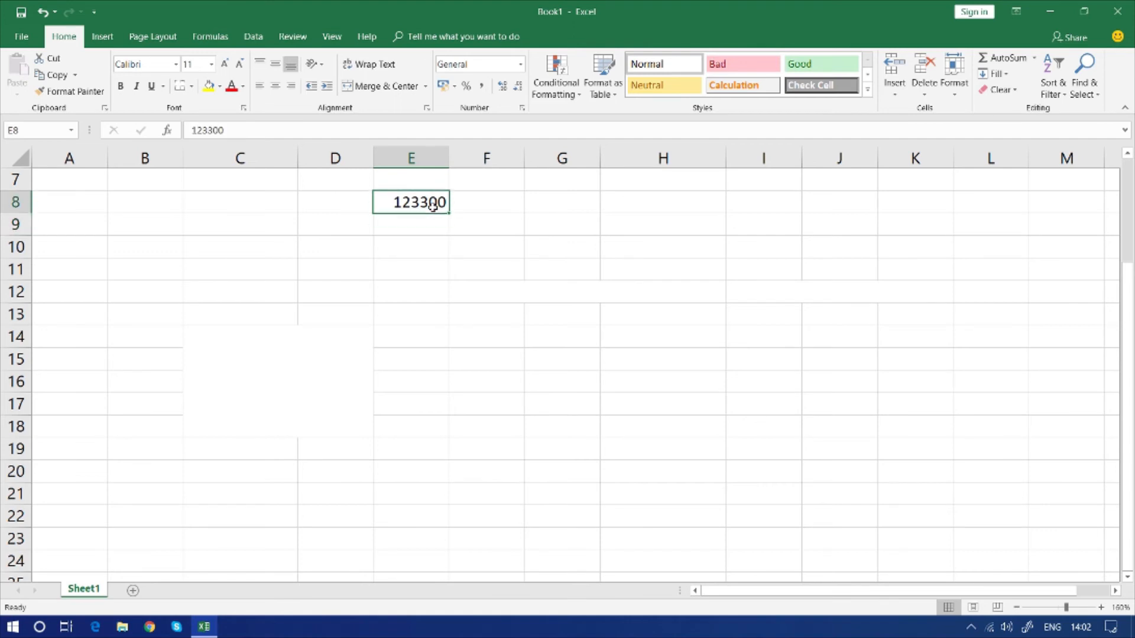
left_click(481, 86)
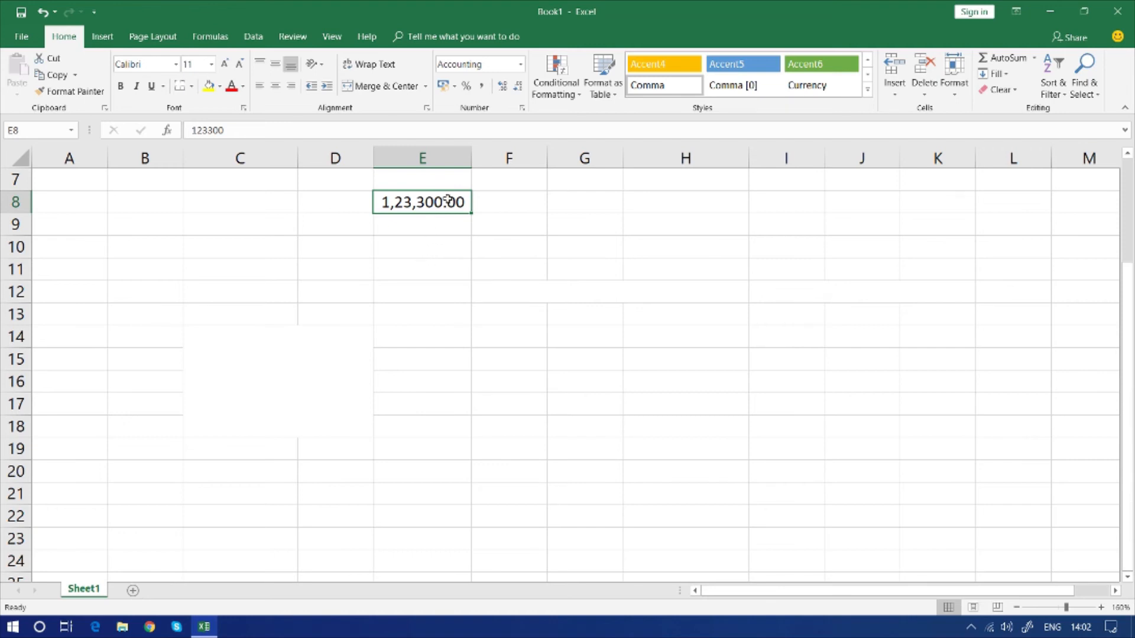
Increase and decrease the decimals of the number in E8, ending with one decimal place
left_click(502, 88)
left_click(516, 88)
left_click(516, 88)
left_click(503, 88)
left_click(516, 90)
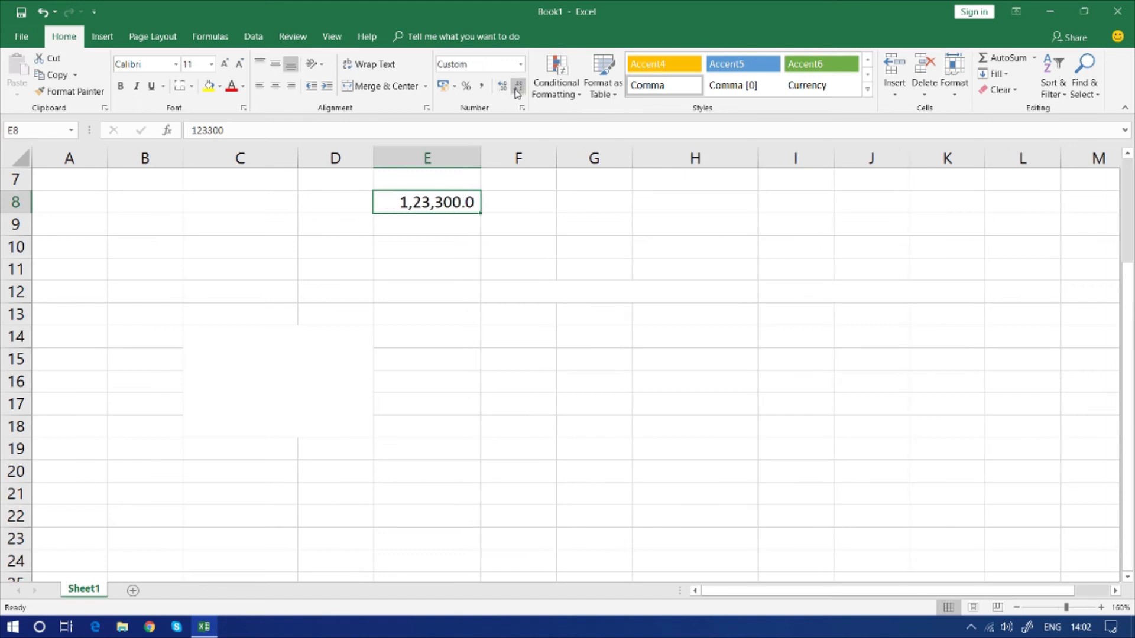
Examine the number formats available for the empty block F12:H18 without applying any
left_click(588, 385)
left_click_drag(552, 282, 697, 429)
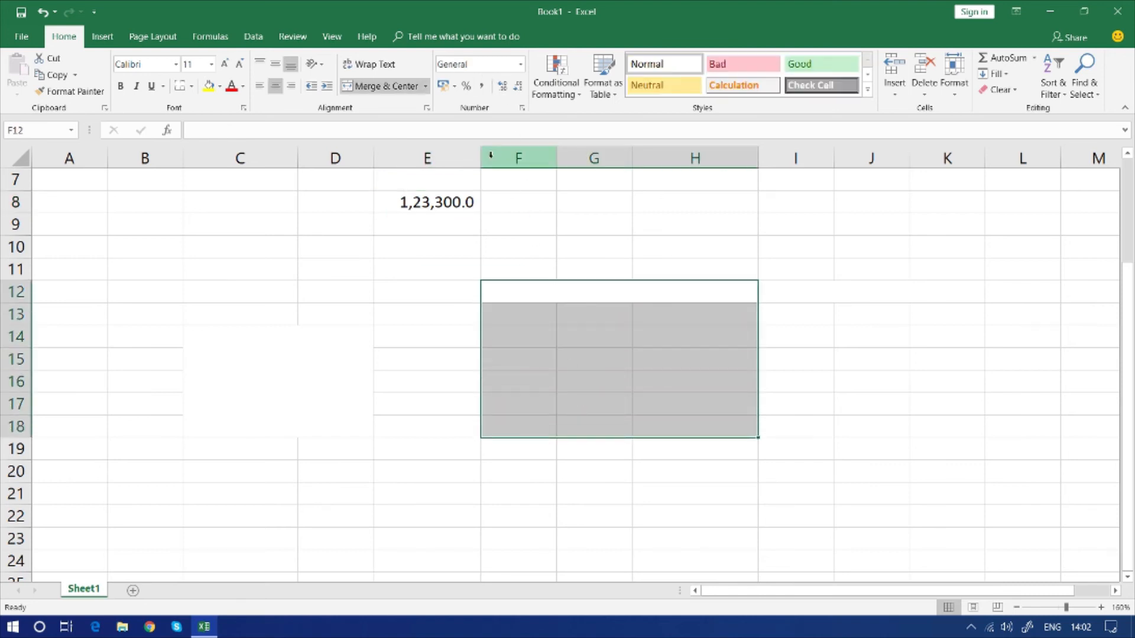
left_click(521, 65)
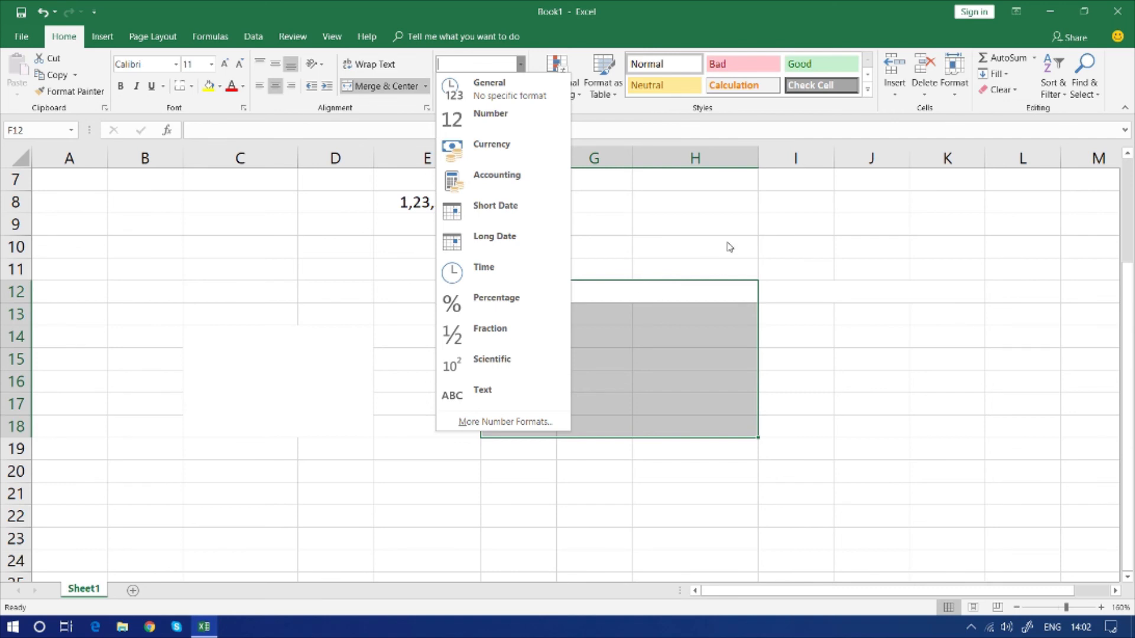
left_click(743, 204)
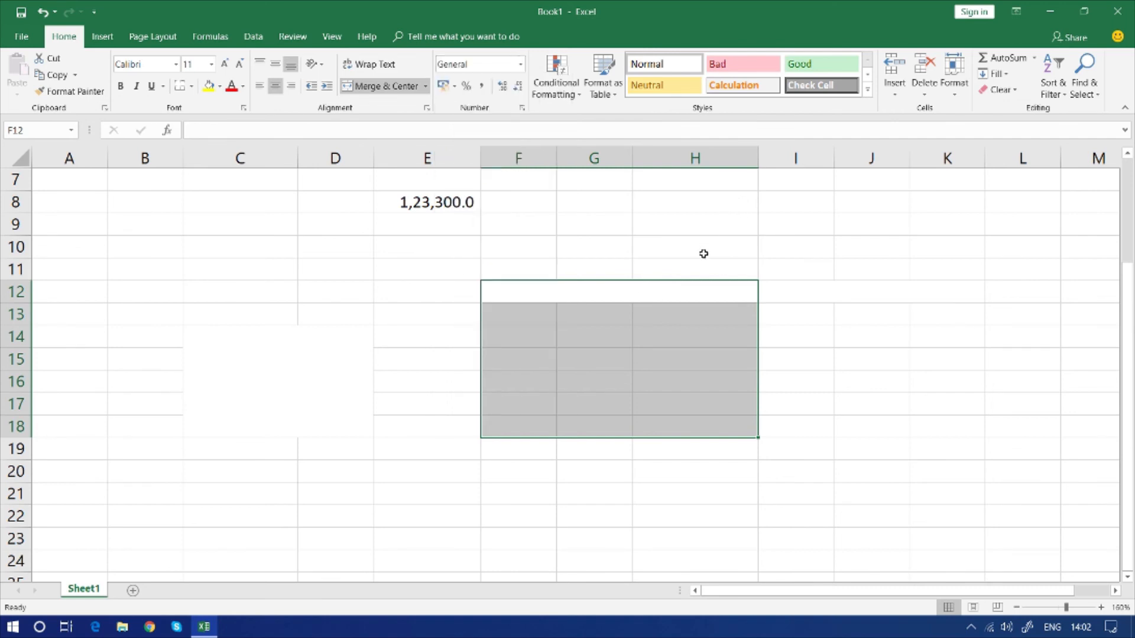
left_click(620, 246)
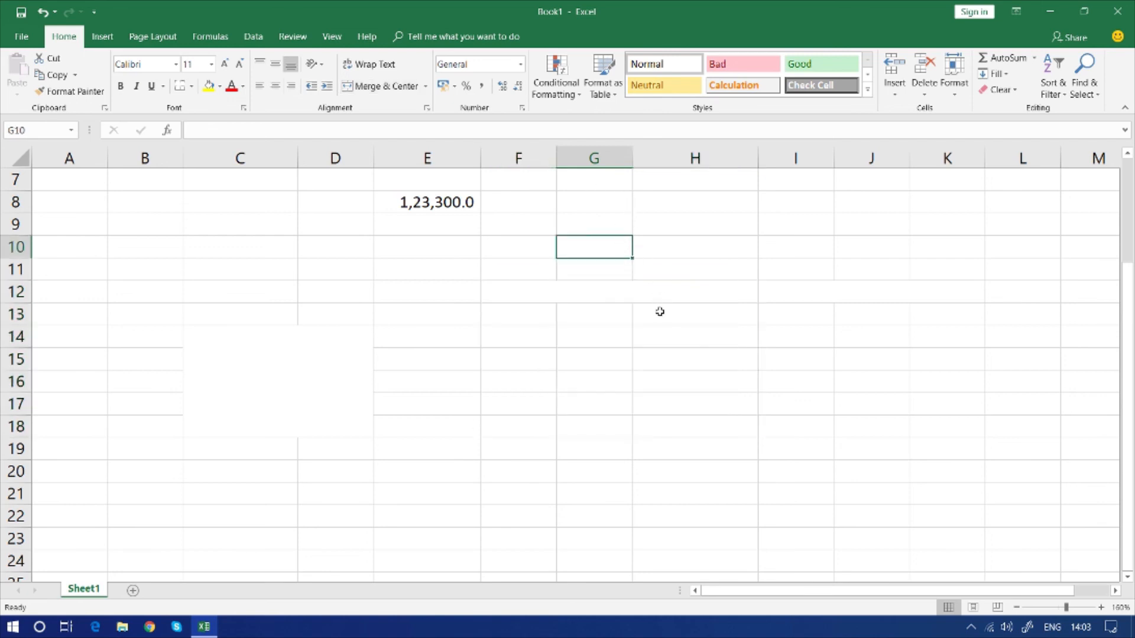